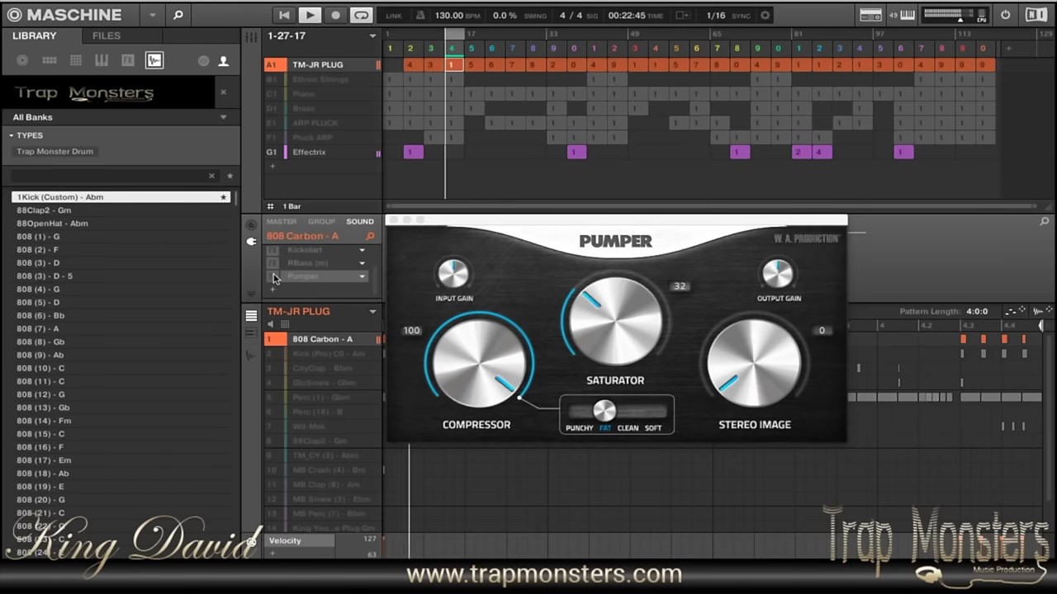
Step: Turn on the Pumper effect on the 808 Carbon - A sound and restart playback
key(space)
click(272, 277)
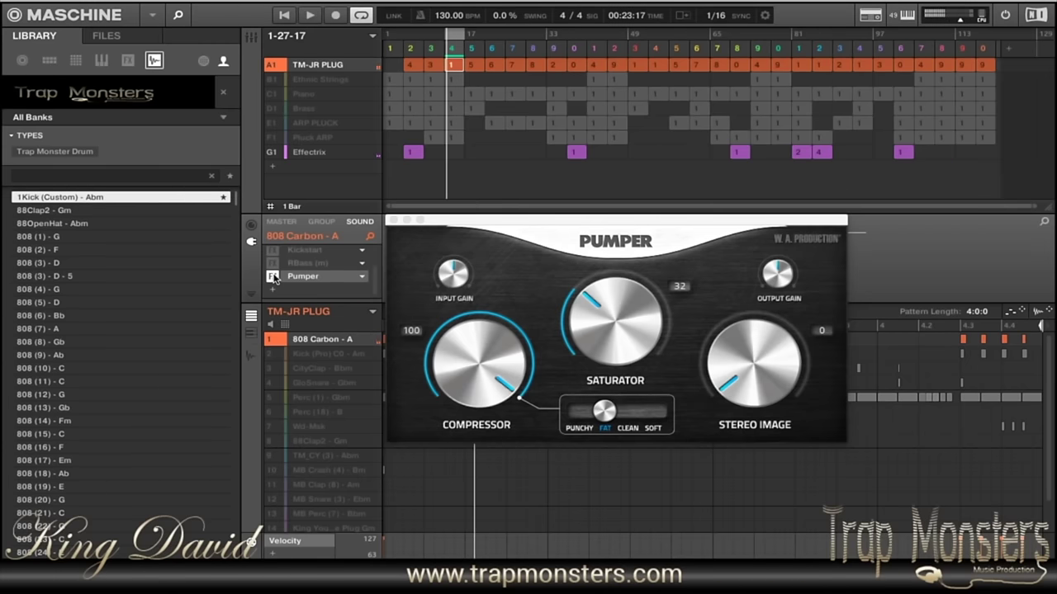
key(space)
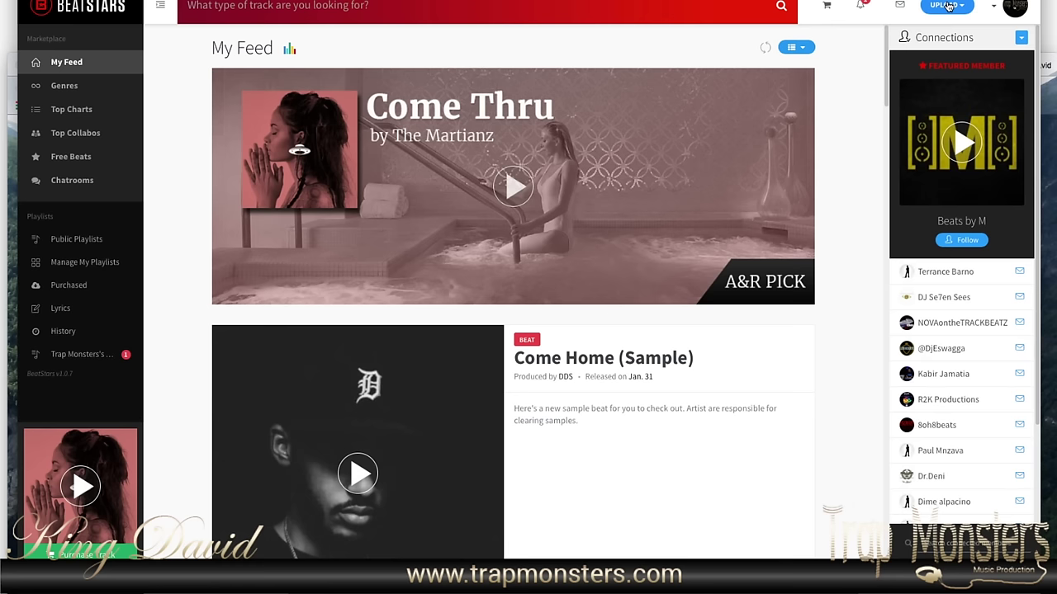
Step: Switch to BeatStars and upload 111616.wav as a single production track
click(946, 6)
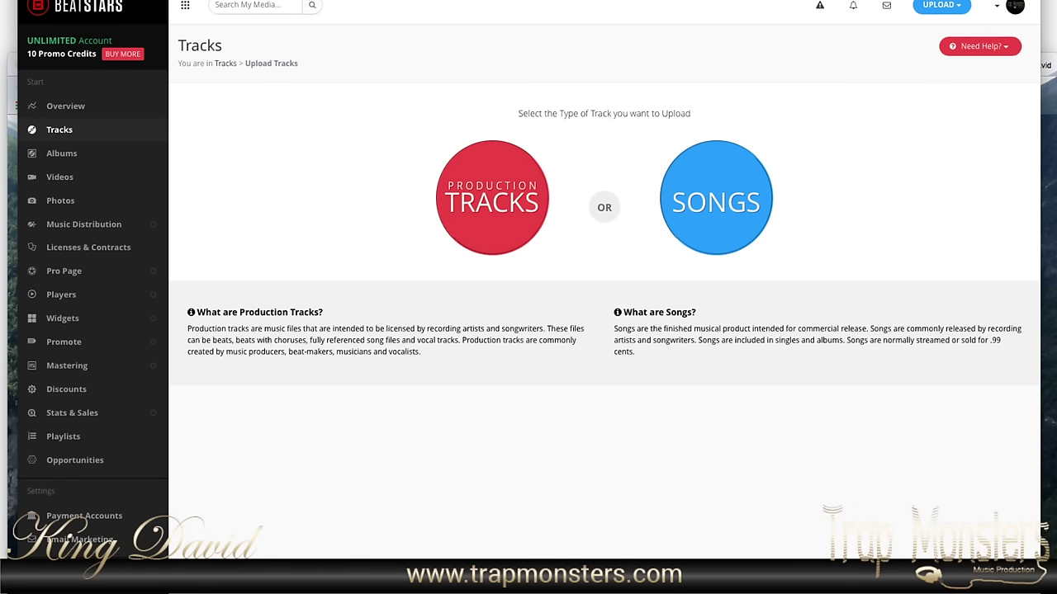
scroll(528, 280, down, 1)
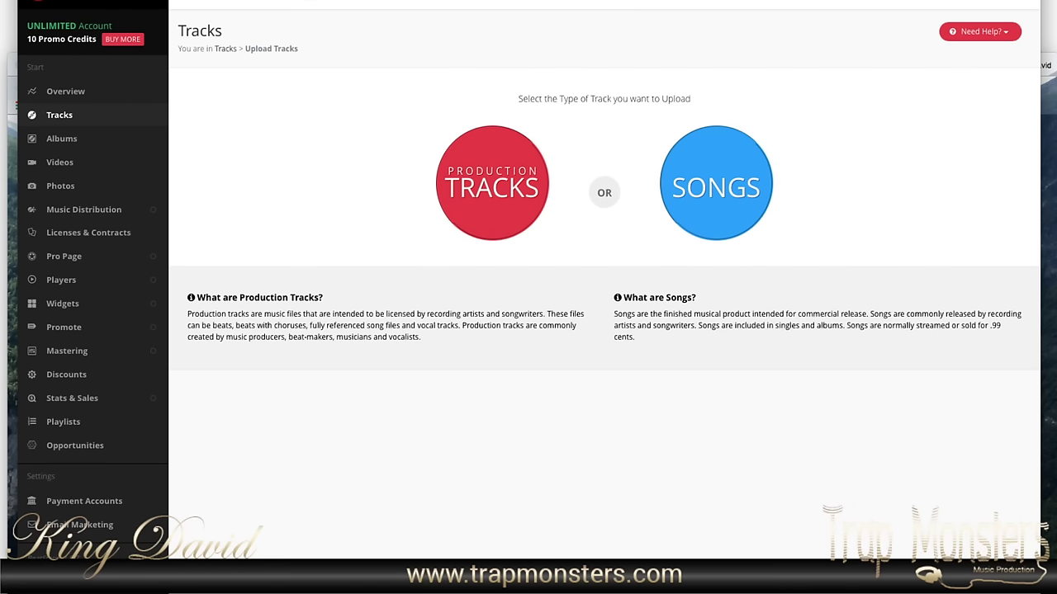
click(492, 165)
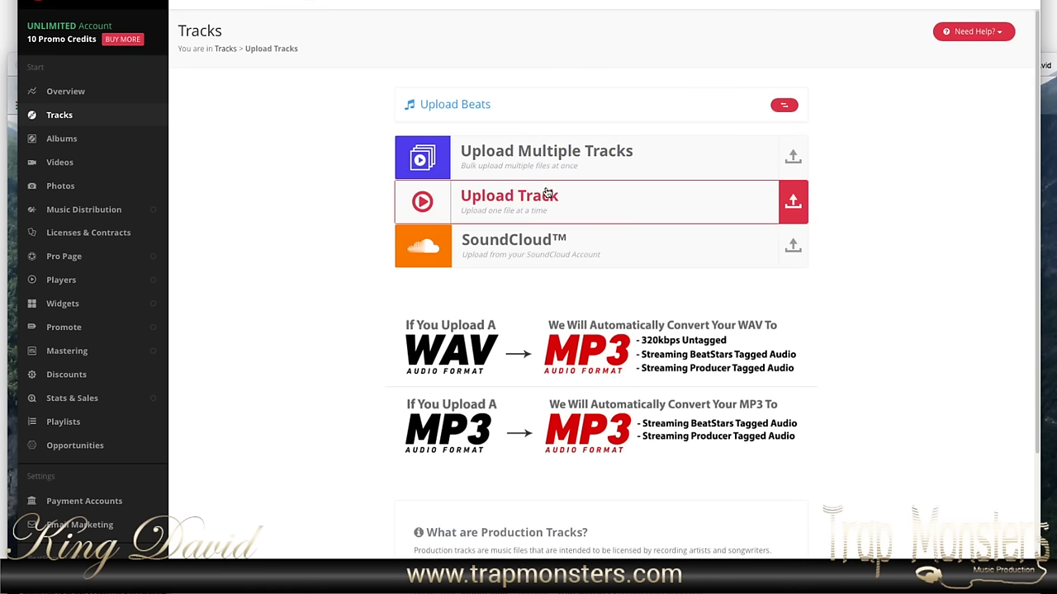
click(547, 195)
click(723, 294)
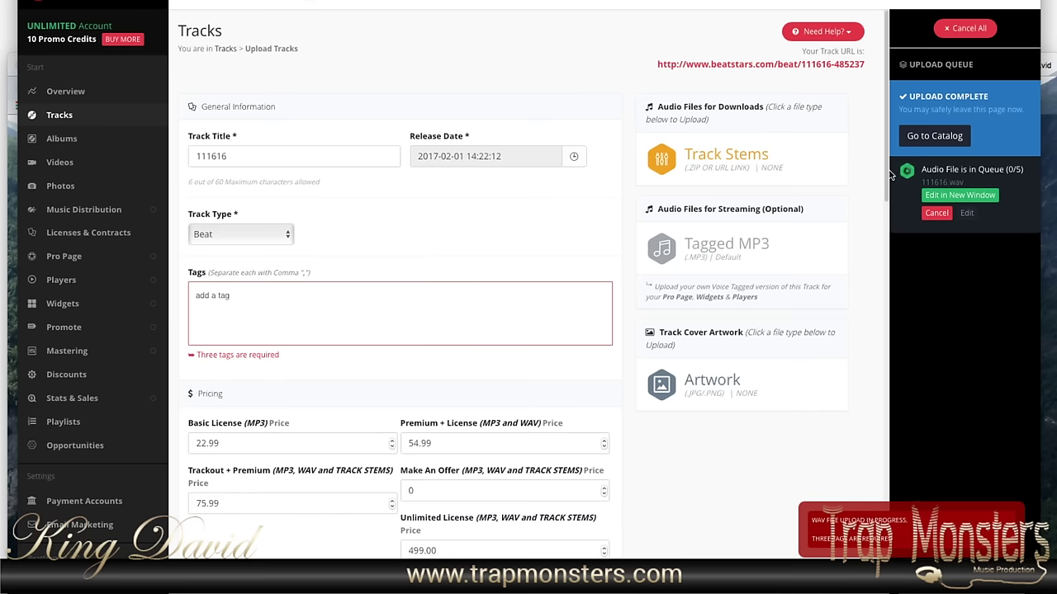
Step: Allow free sample downloads with voice tag and require downloaders to do a social follow
scroll(884, 191, down, 1)
drag(883, 192, 872, 325)
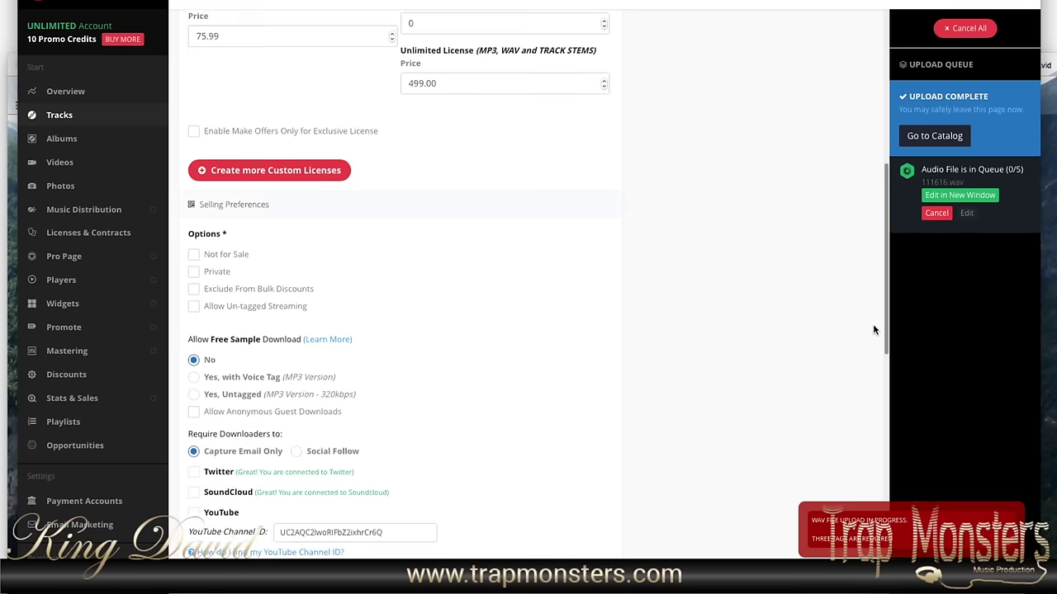
click(194, 376)
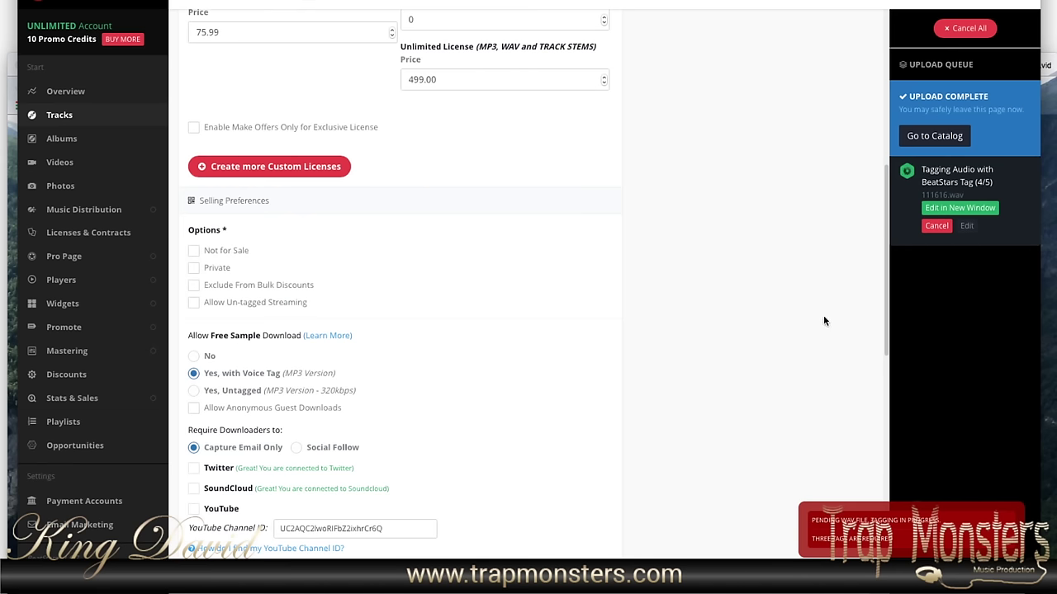
scroll(355, 293, down, 5)
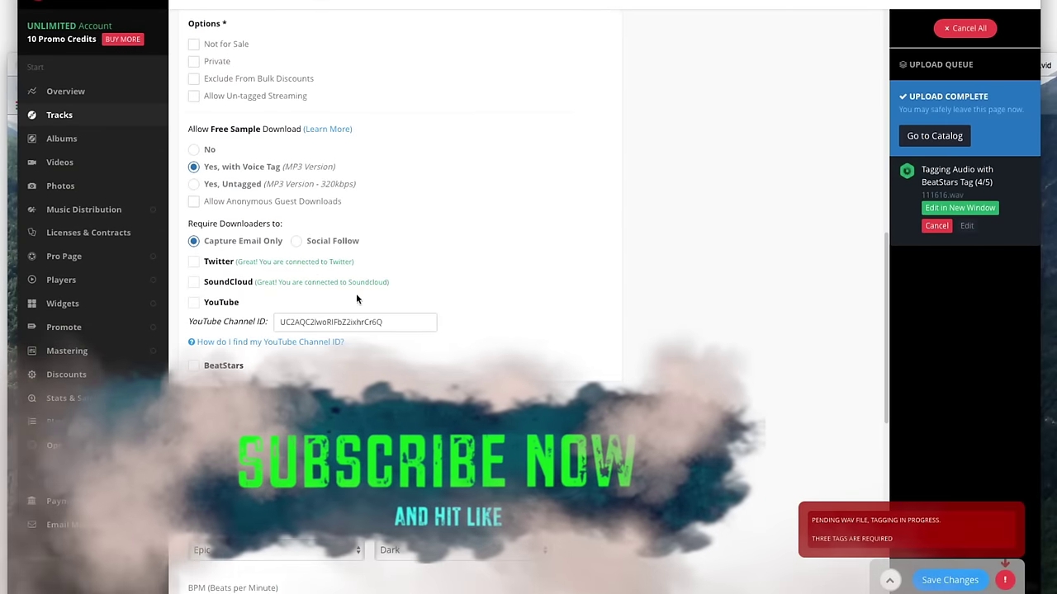
click(297, 241)
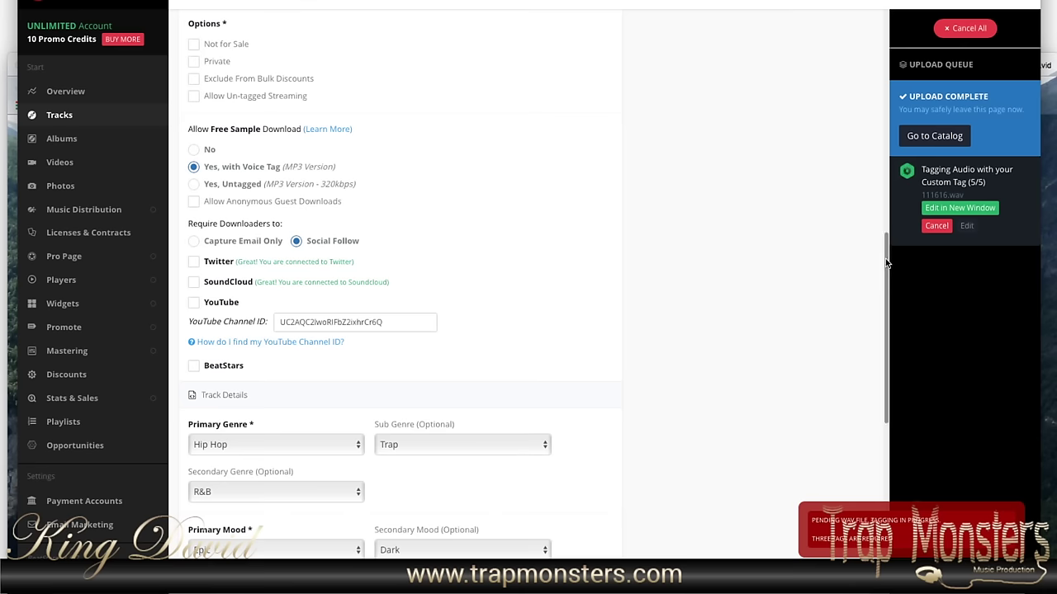
Step: Examine the Track Stems upload options for the track and close them without adding a file
drag(885, 258, 858, 25)
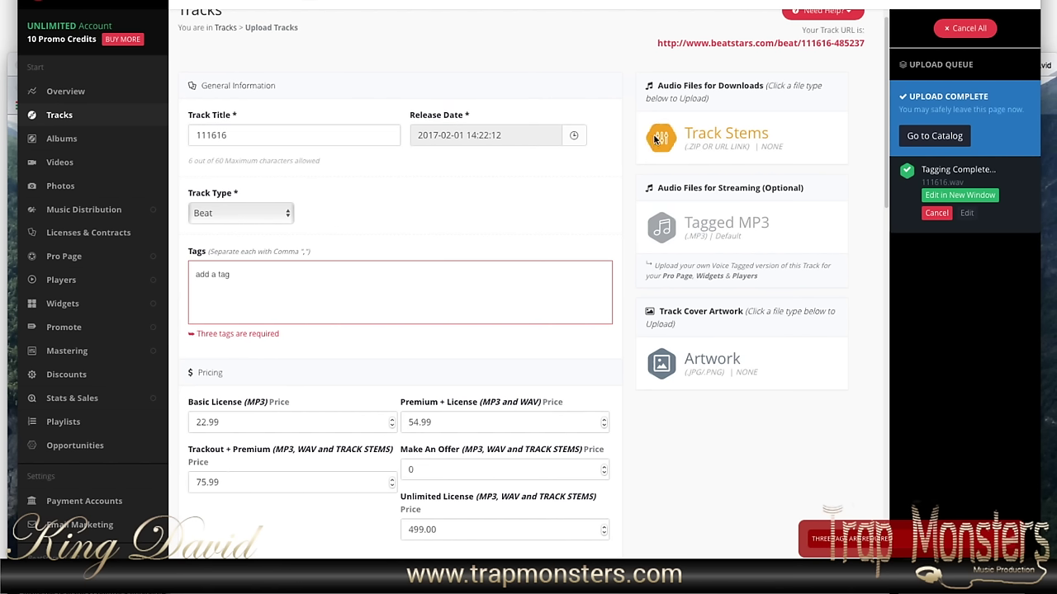
click(656, 140)
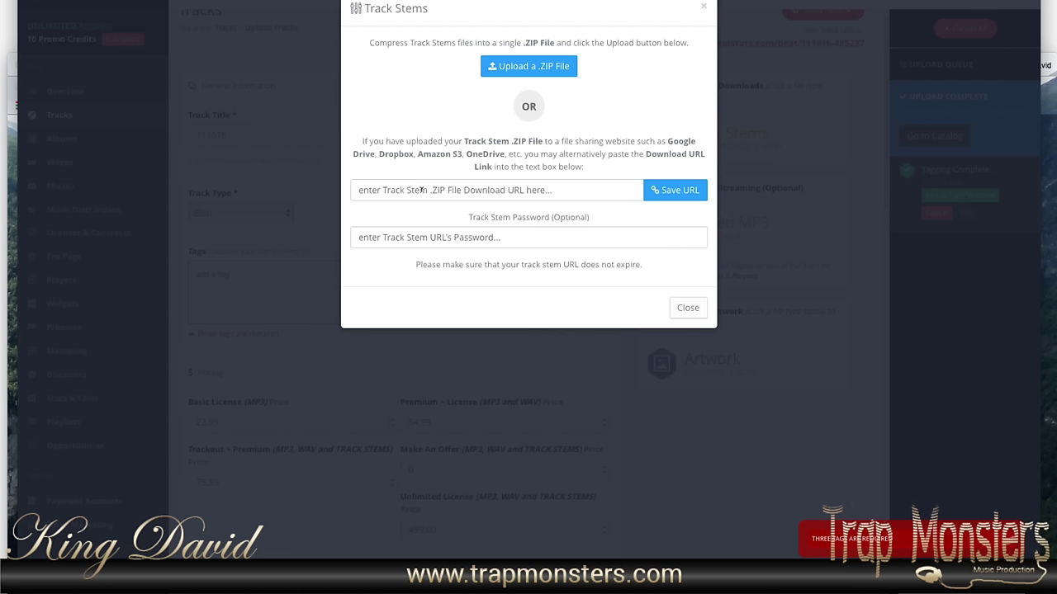
click(685, 312)
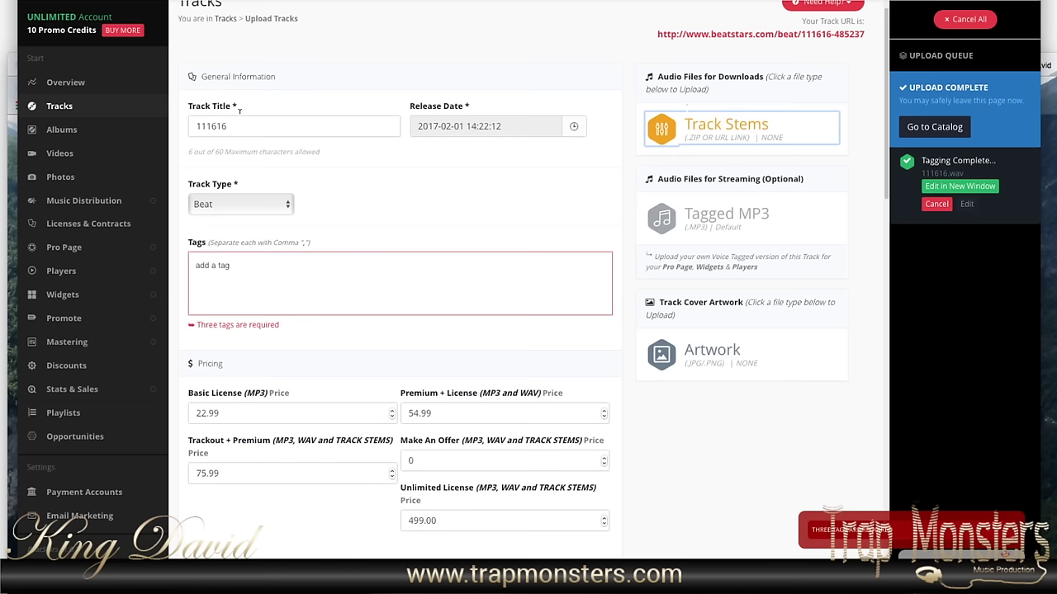
Step: Open the YouTube Content ID section of Music Distribution
click(92, 203)
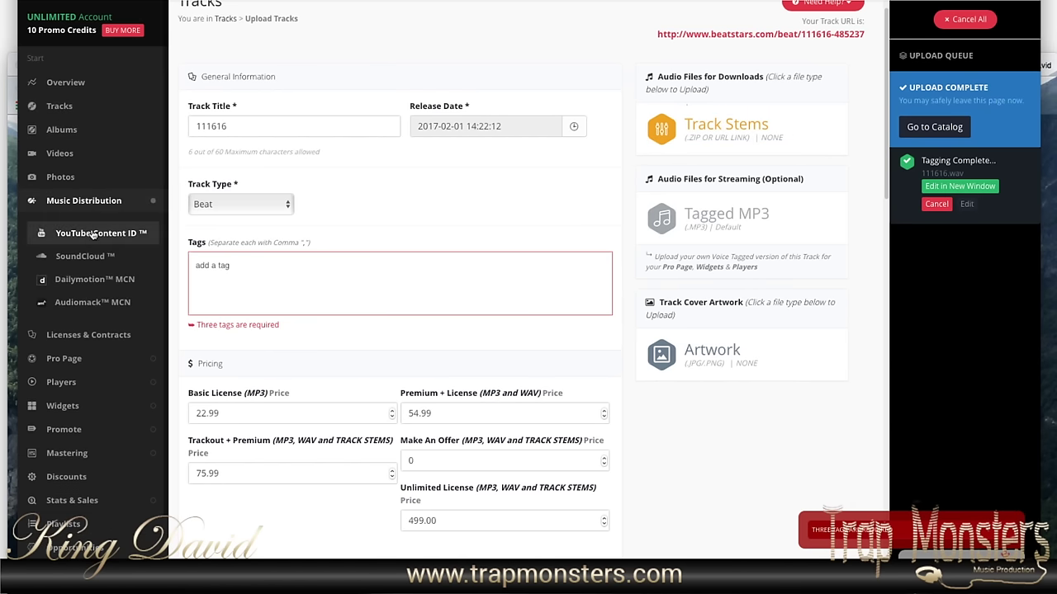
click(79, 235)
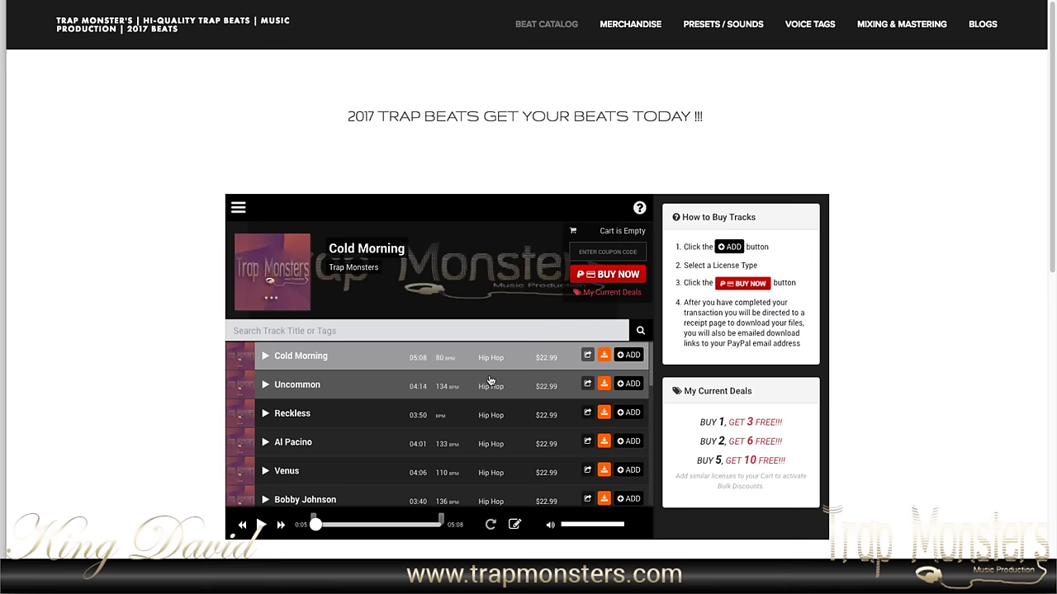
Step: Switch to the Trap Monsters beat catalog and view the sharing options and links for Cold Morning
click(589, 358)
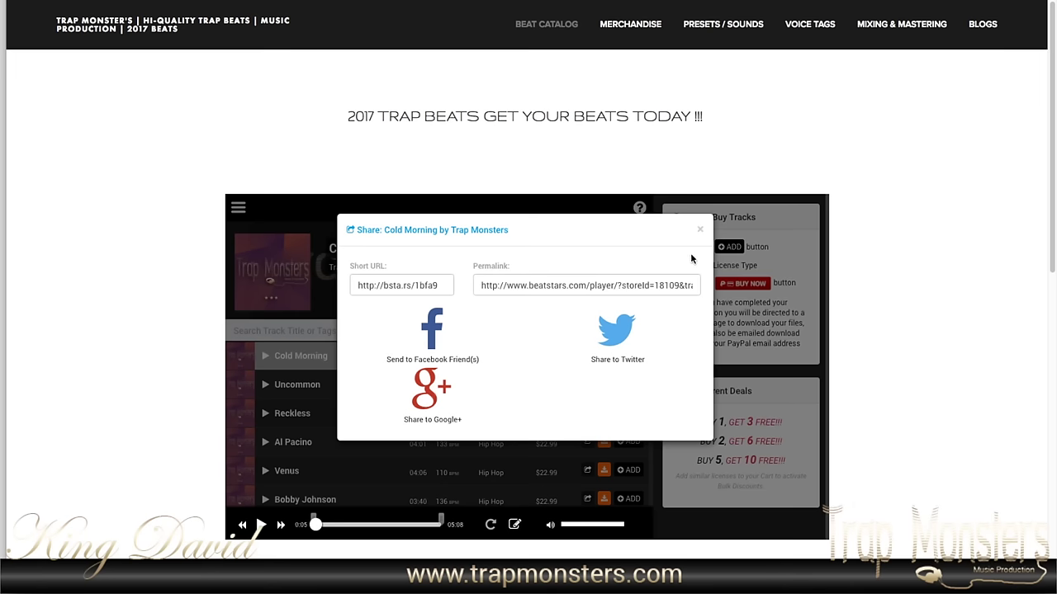
click(700, 230)
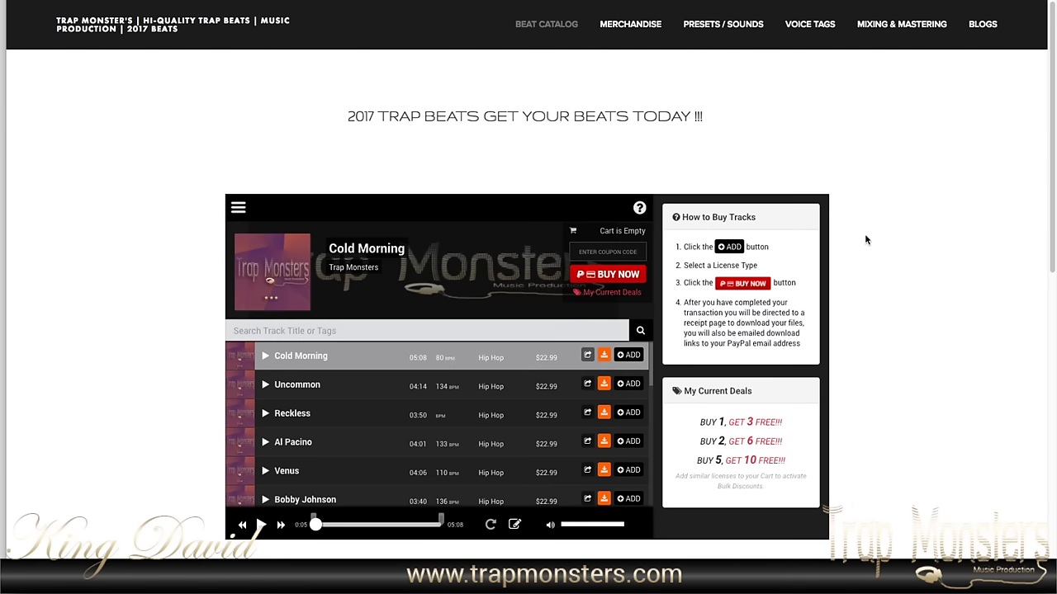
click(588, 357)
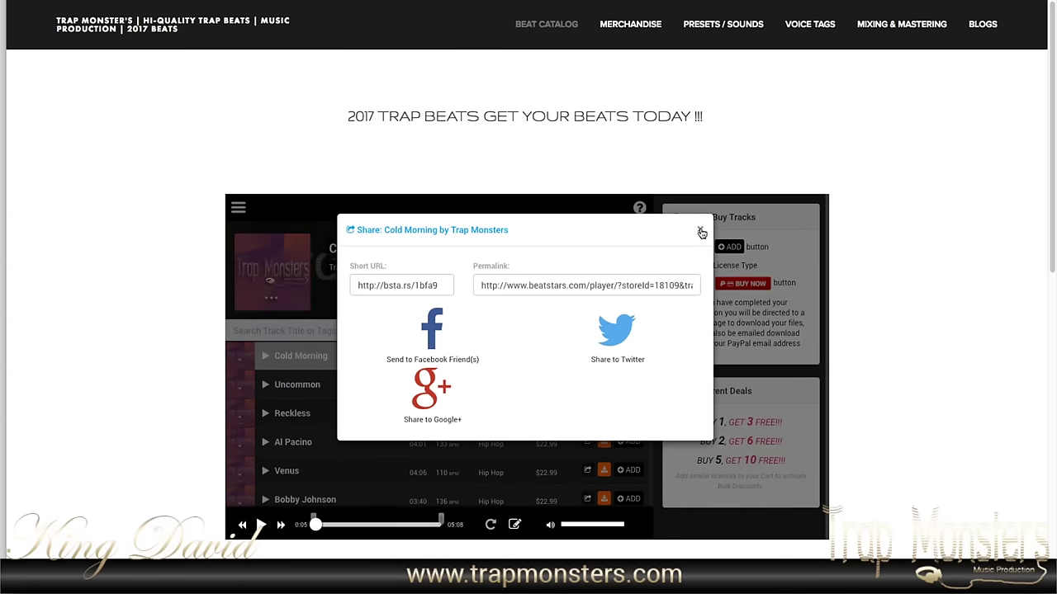
click(701, 231)
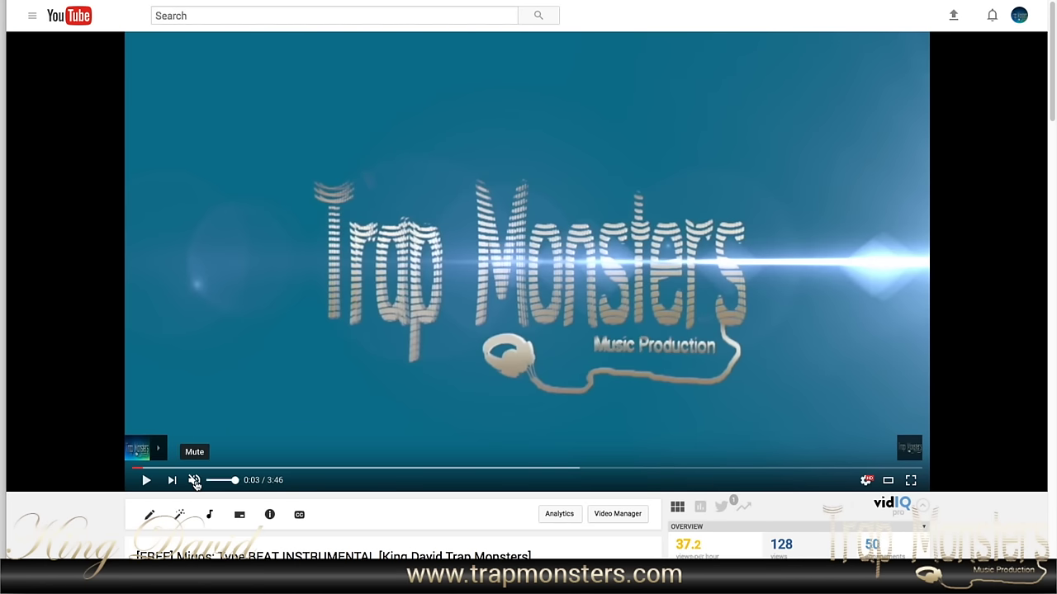
Step: Play the Migos type beat video on YouTube, follow its Free Download card and pause Big Night in the store
click(146, 482)
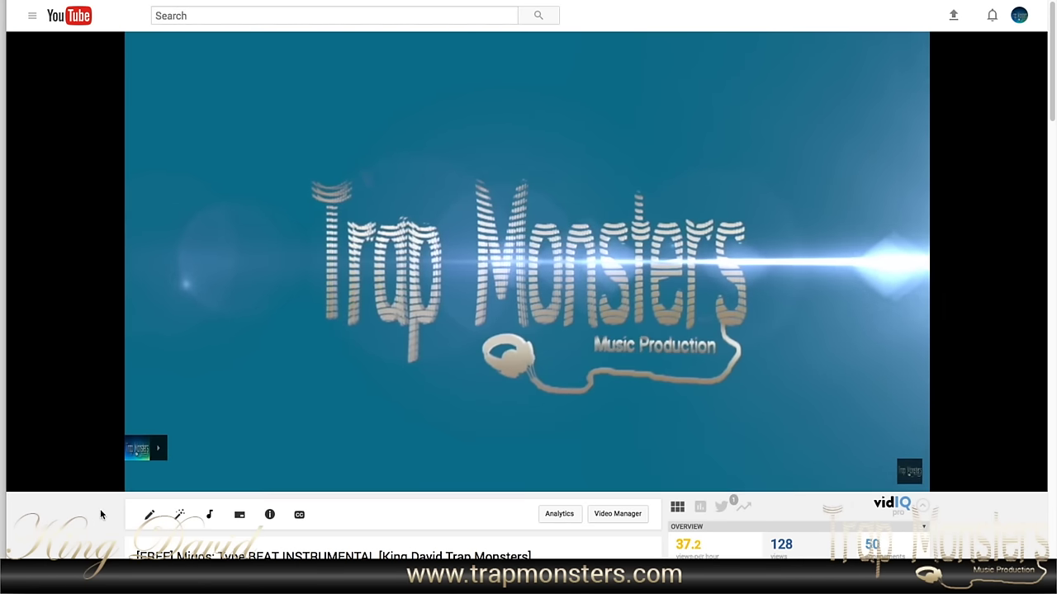
mouse_move(157, 448)
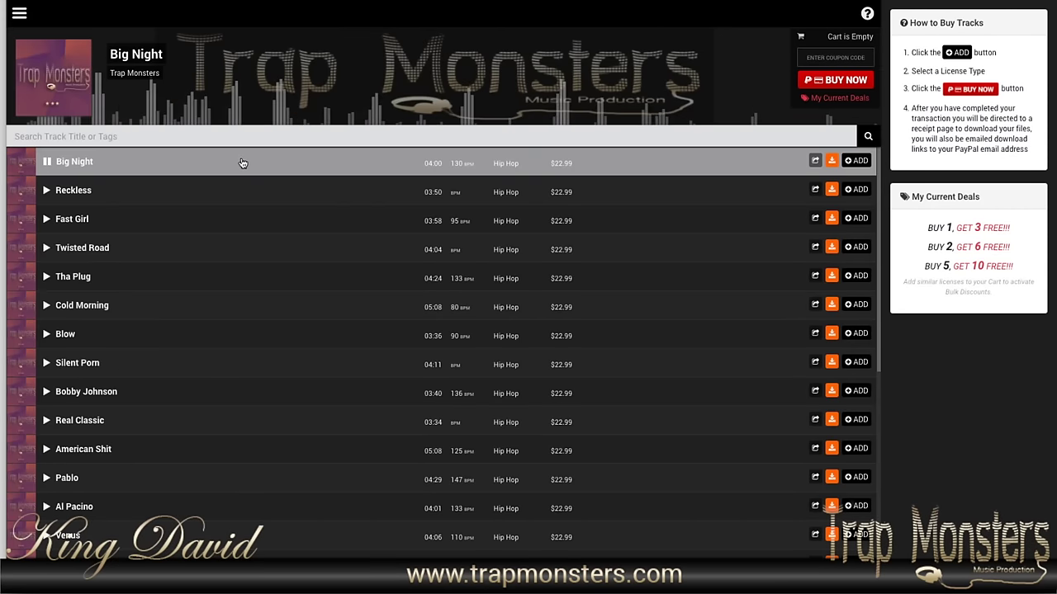
click(56, 162)
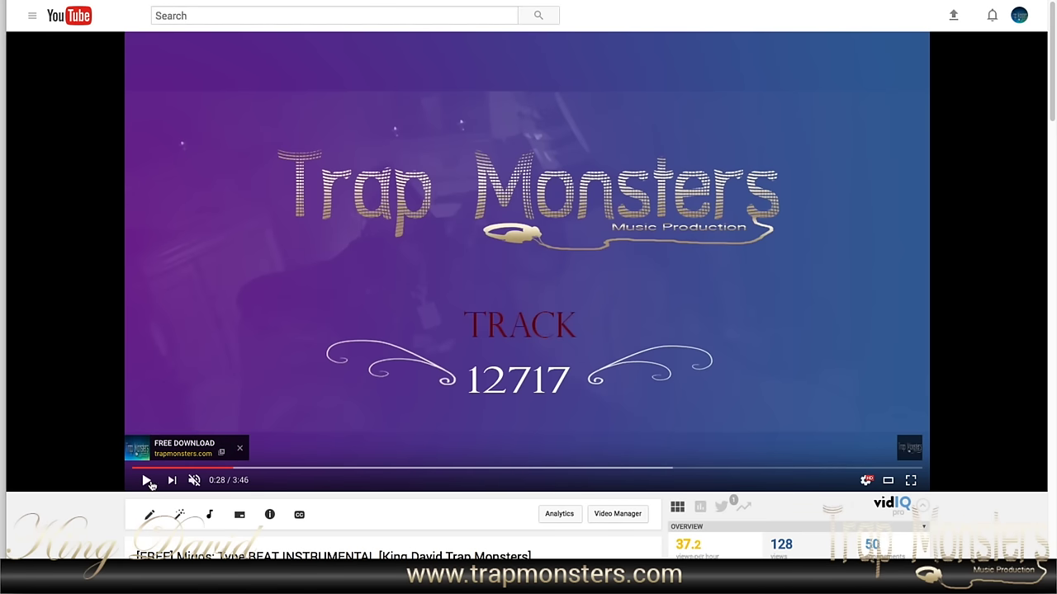
Step: Resume the YouTube video and examine its description with the purchase link and its Free Download card
click(146, 482)
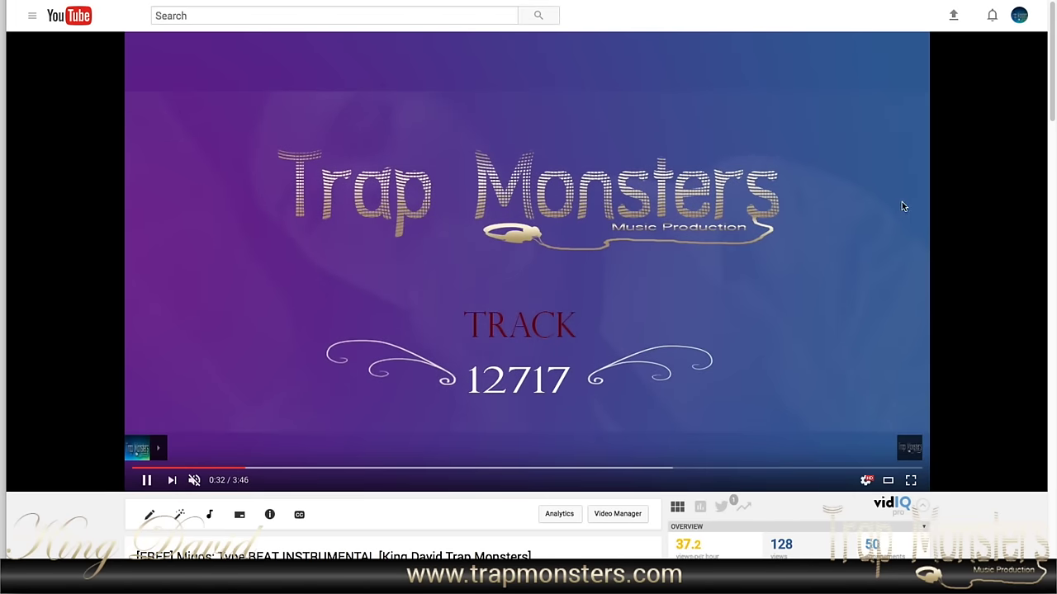
mouse_move(1047, 106)
mouse_down()
mouse_move(1047, 140)
mouse_move(1046, 120)
mouse_up()
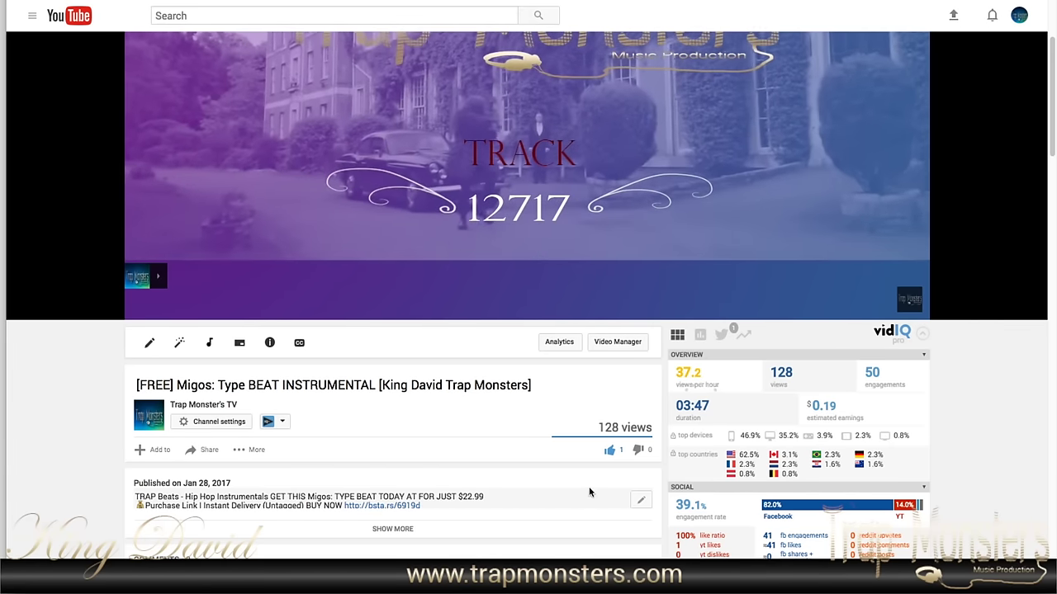
scroll(1047, 166, up, 3)
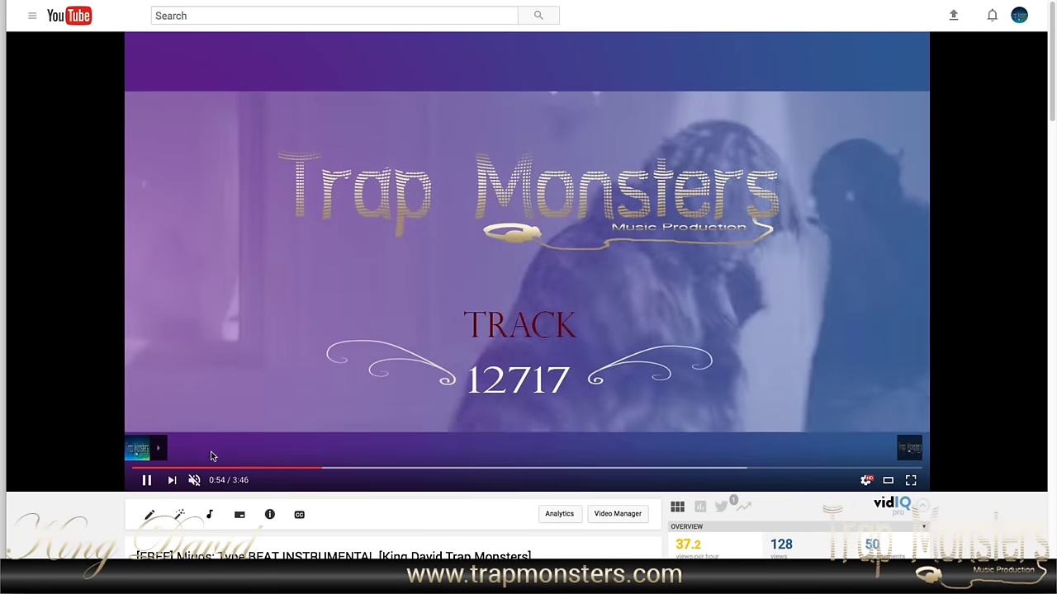
mouse_move(159, 450)
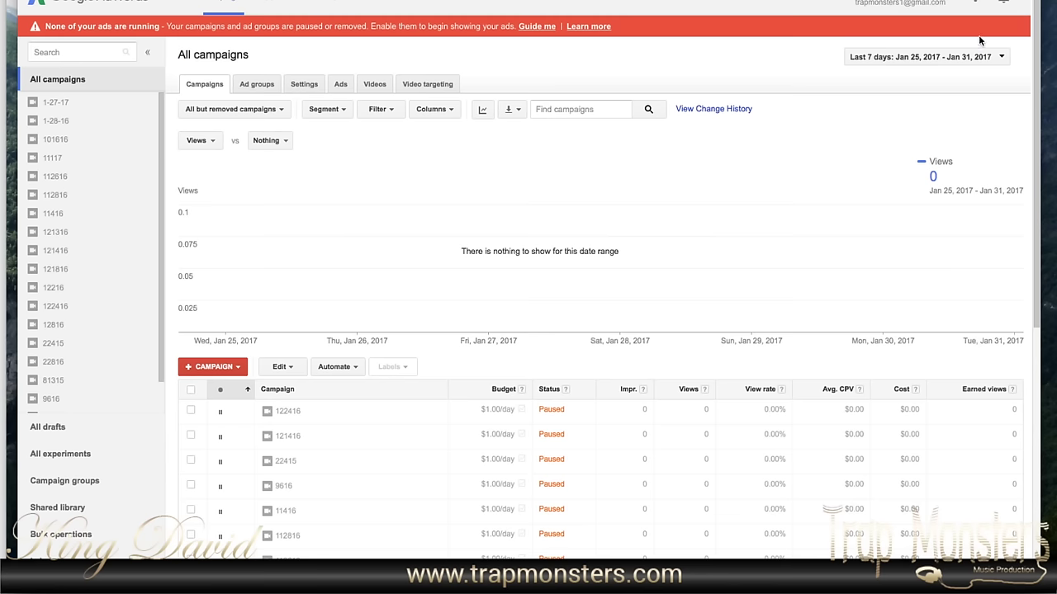
Step: Switch to Google AdWords and start a new Video campaign
scroll(1037, 40, down, 1)
scroll(1038, 39, up, 1)
click(209, 368)
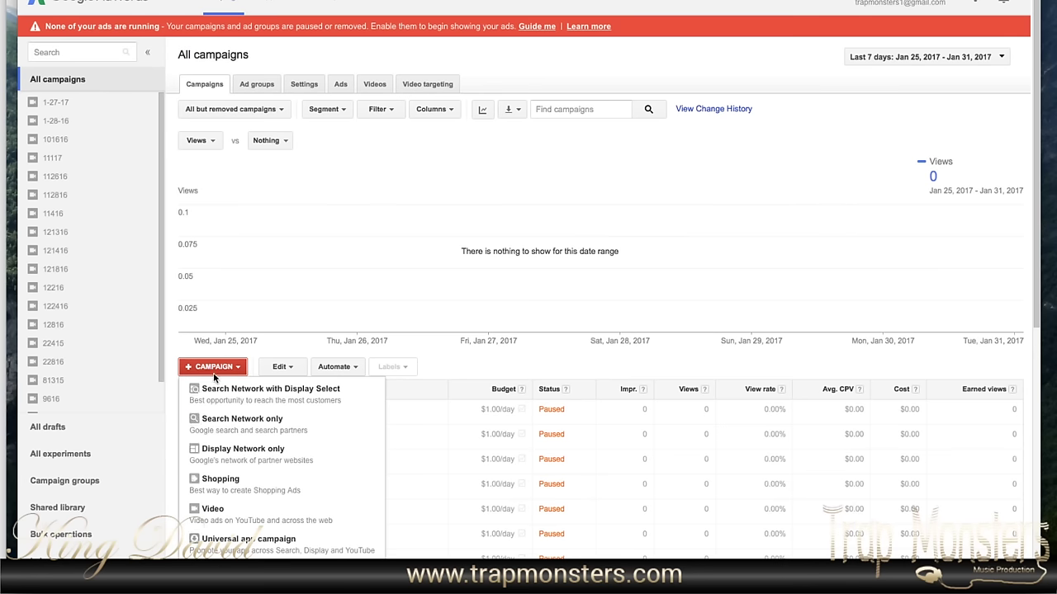
click(212, 510)
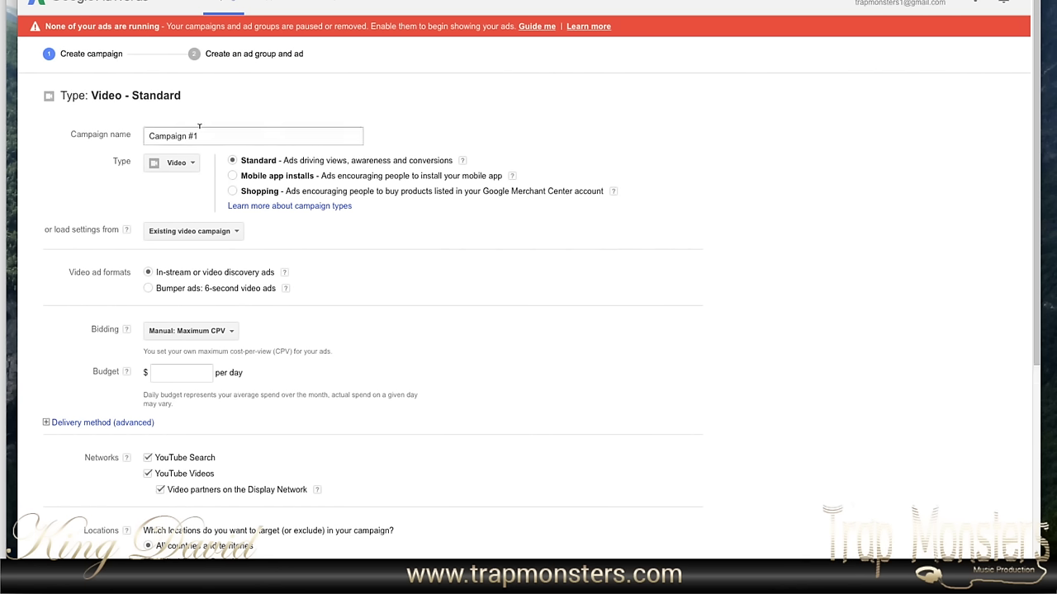
Step: Set the campaign's budget to $1.00 per day and name the campaign 121516
triple_click(201, 136)
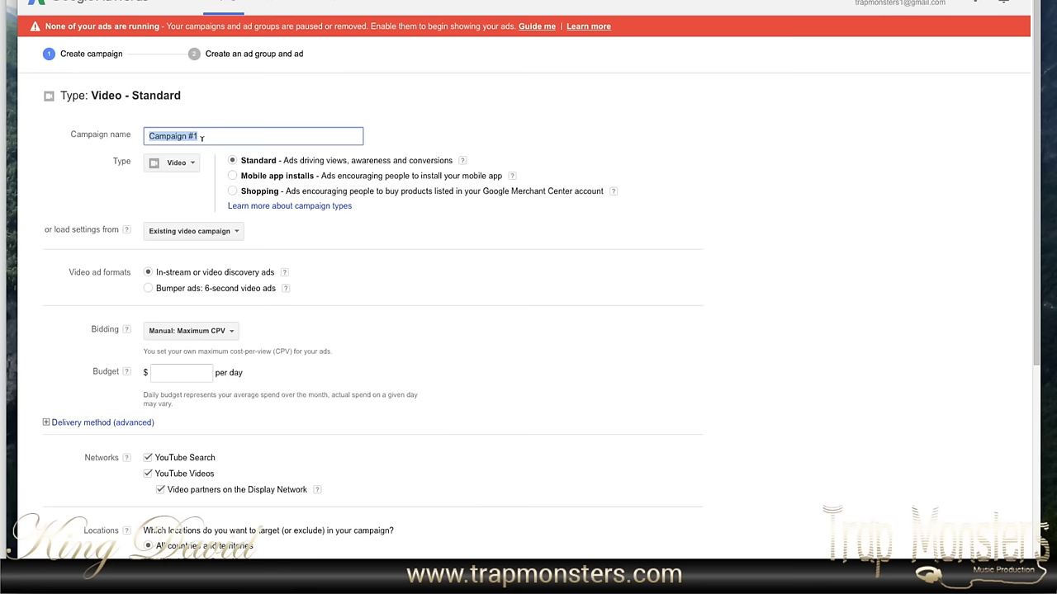
click(191, 372)
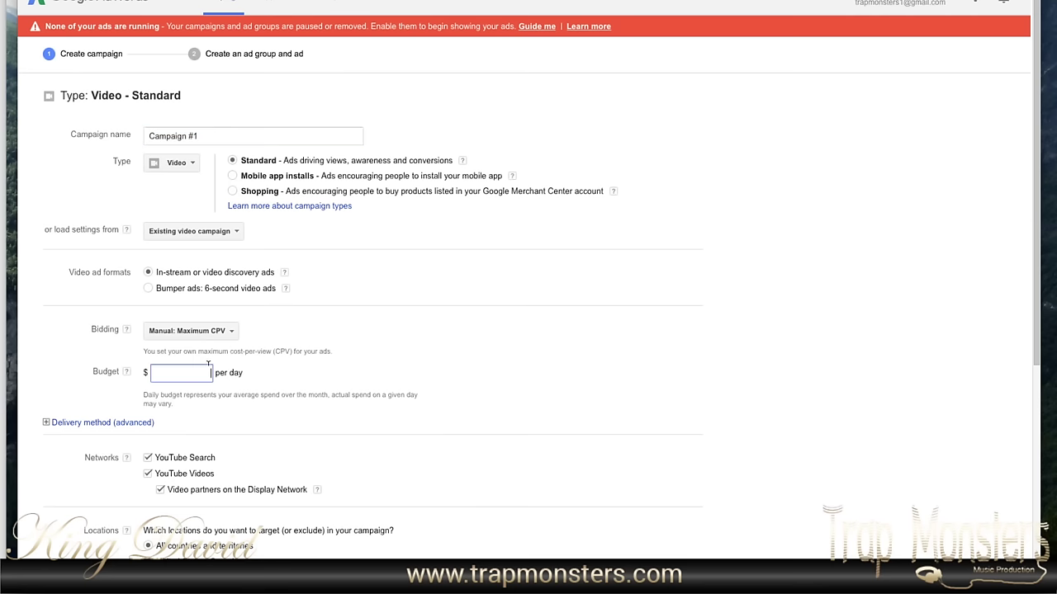
text(1.00)
mouse_move(1033, 167)
mouse_down()
mouse_move(1032, 185)
mouse_move(1033, 167)
mouse_up()
click(200, 135)
key(ctrl+a)
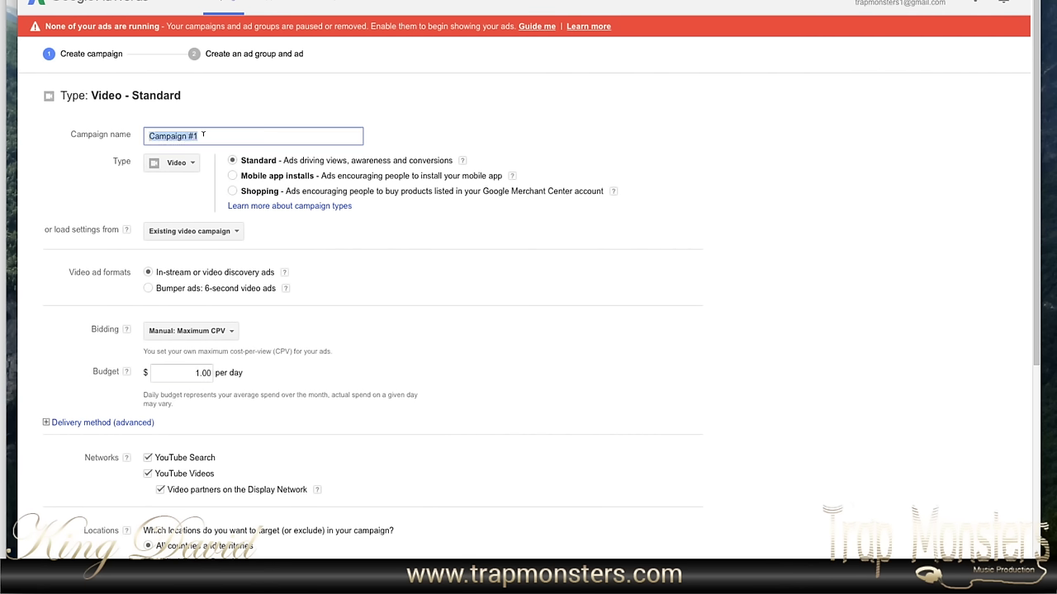
text(121516)
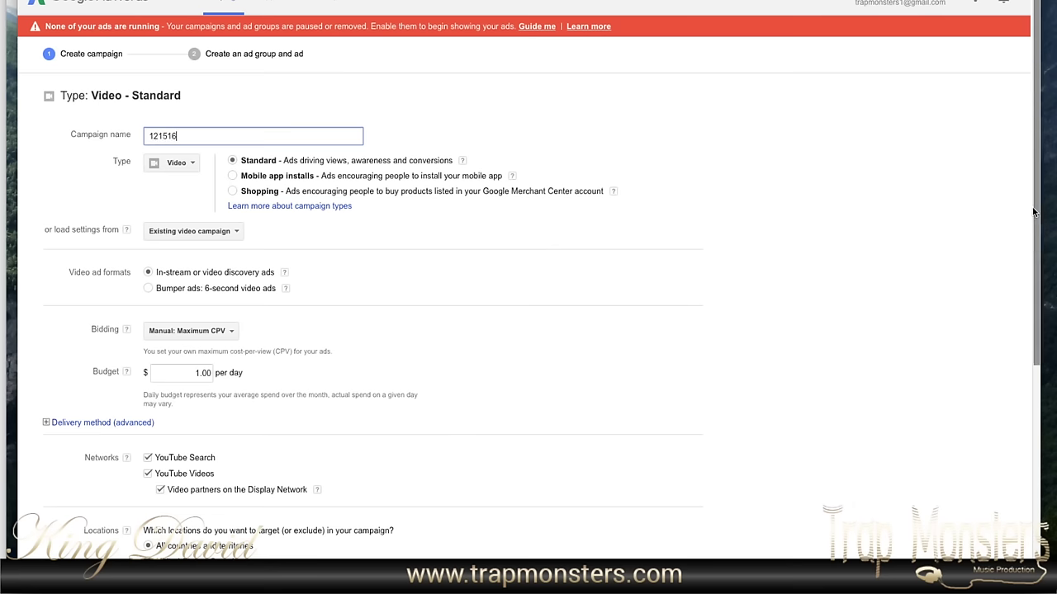
scroll(1018, 330, down, 3)
scroll(1011, 364, down, 3)
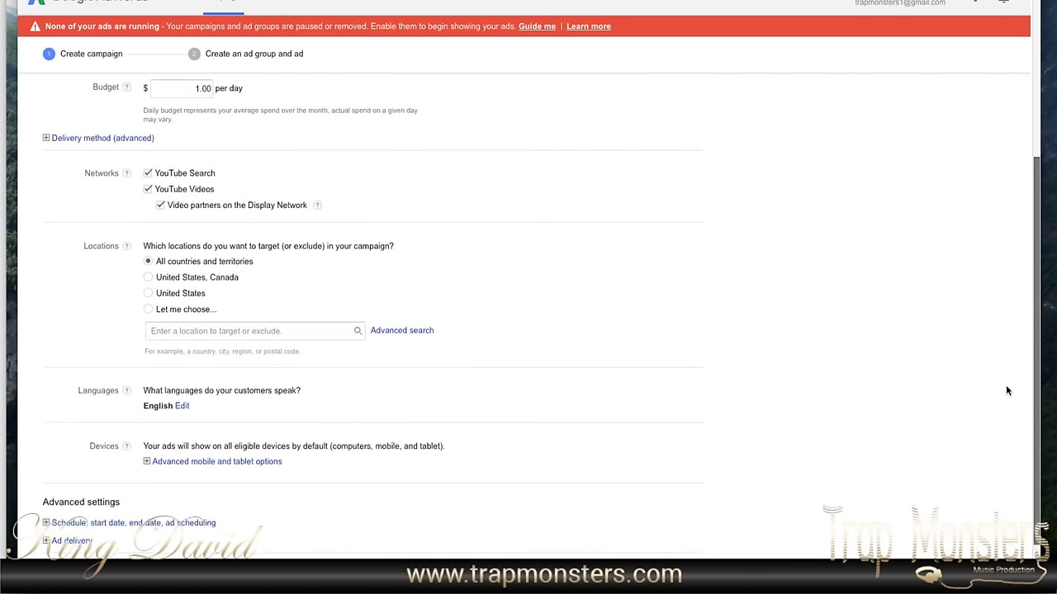
scroll(997, 442, up, 6)
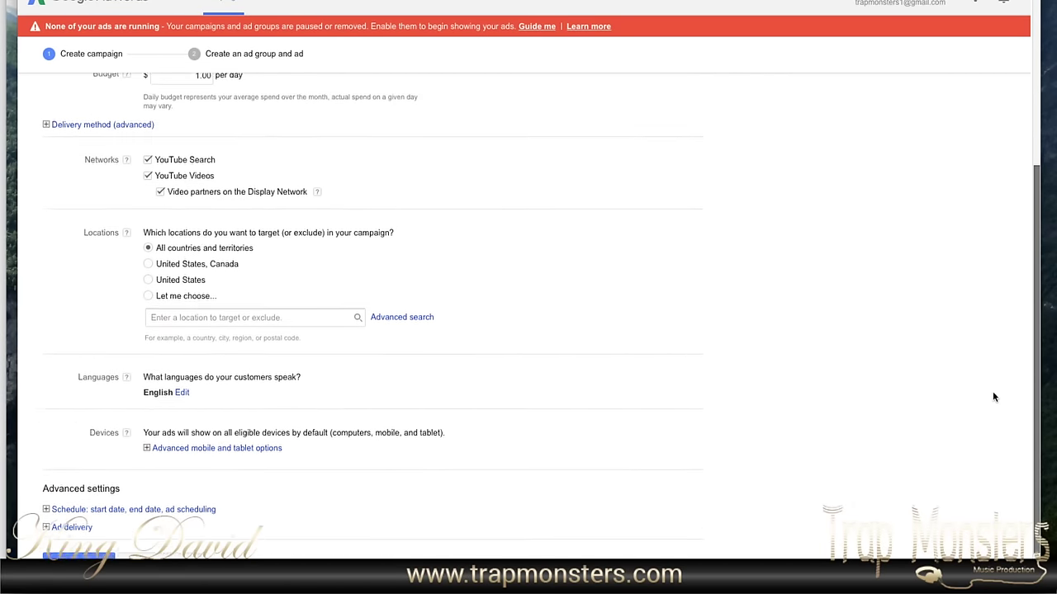
scroll(963, 197, up, 1)
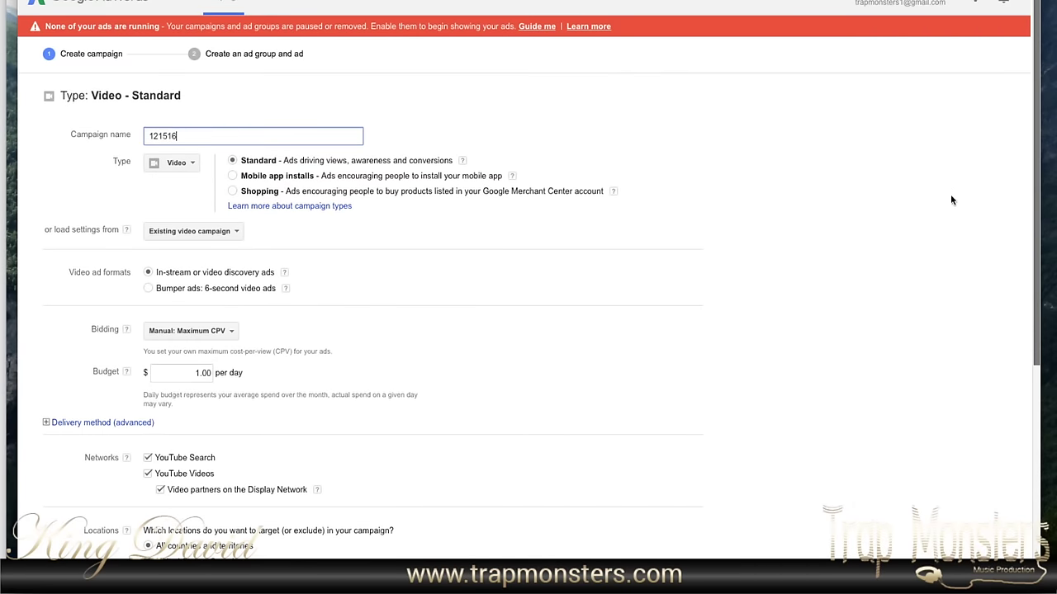
Step: Save the campaign settings with all countries targeted and continue, naming the new ad group 121516
scroll(950, 194, down, 6)
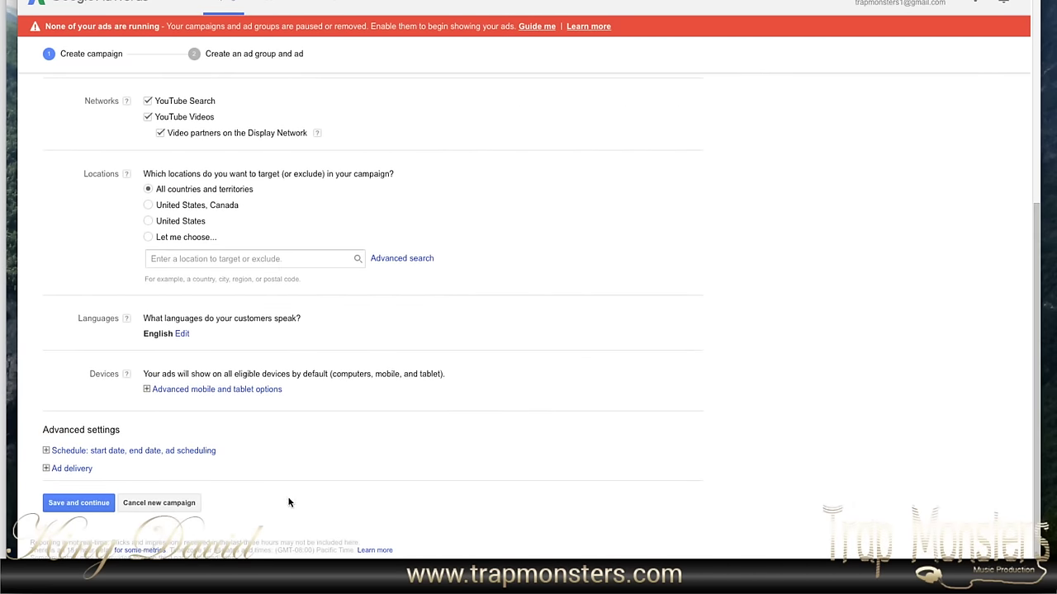
click(80, 503)
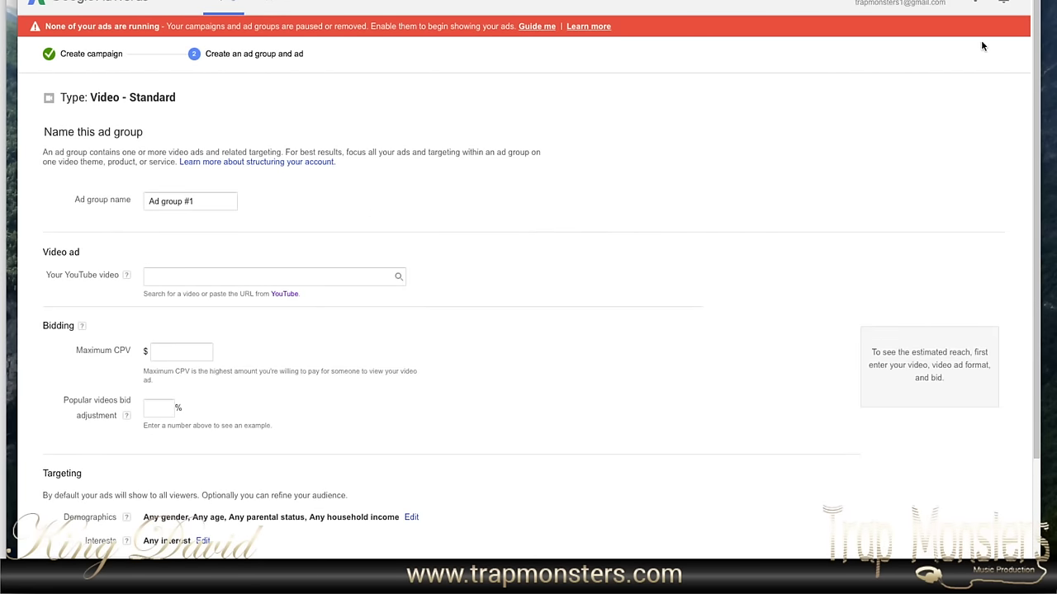
drag(1044, 23, 1029, 78)
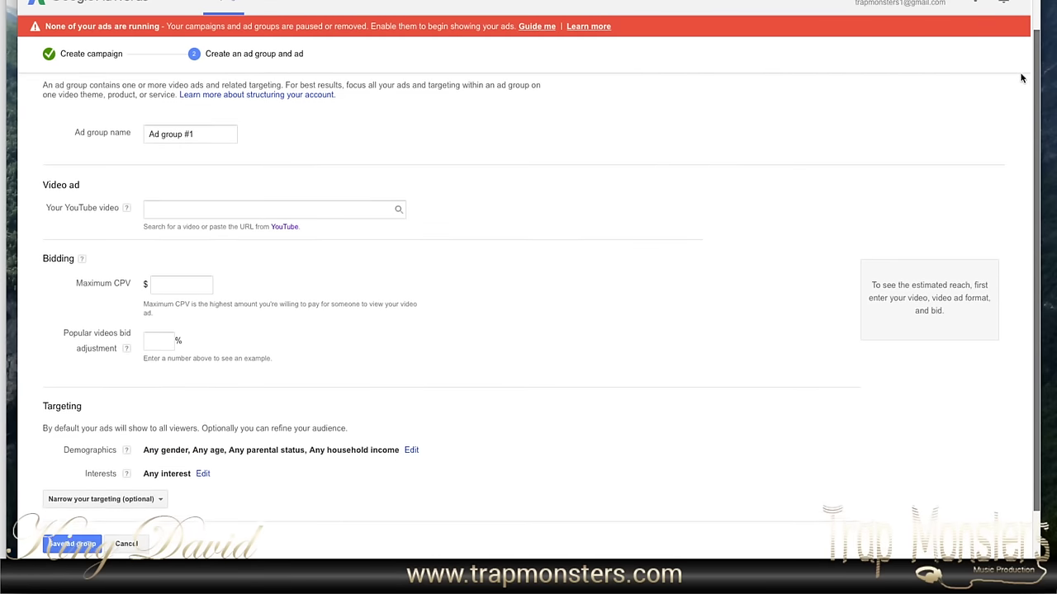
click(195, 136)
triple_click(196, 136)
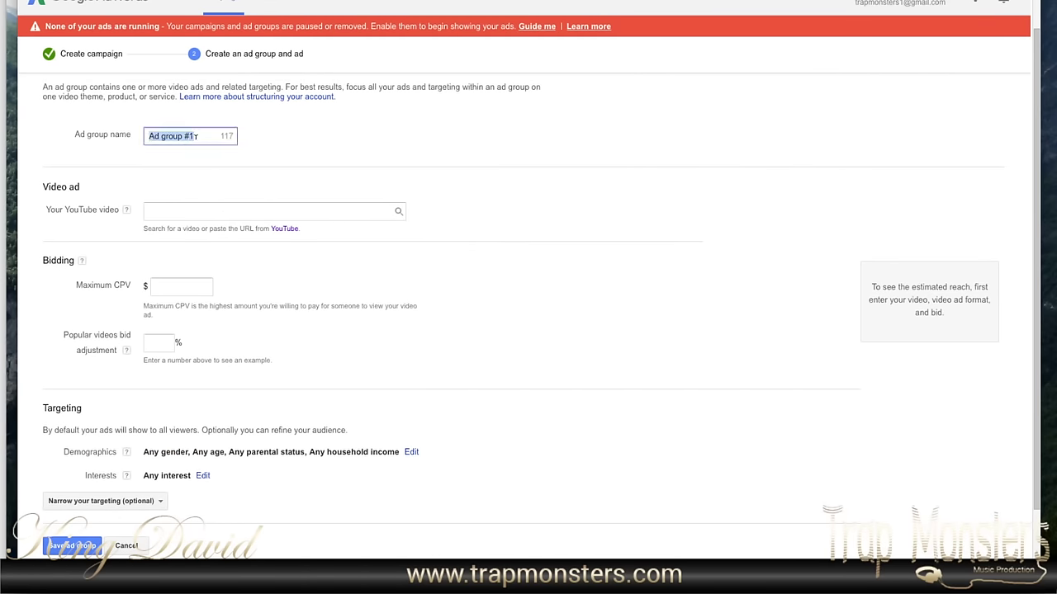
text(12151)
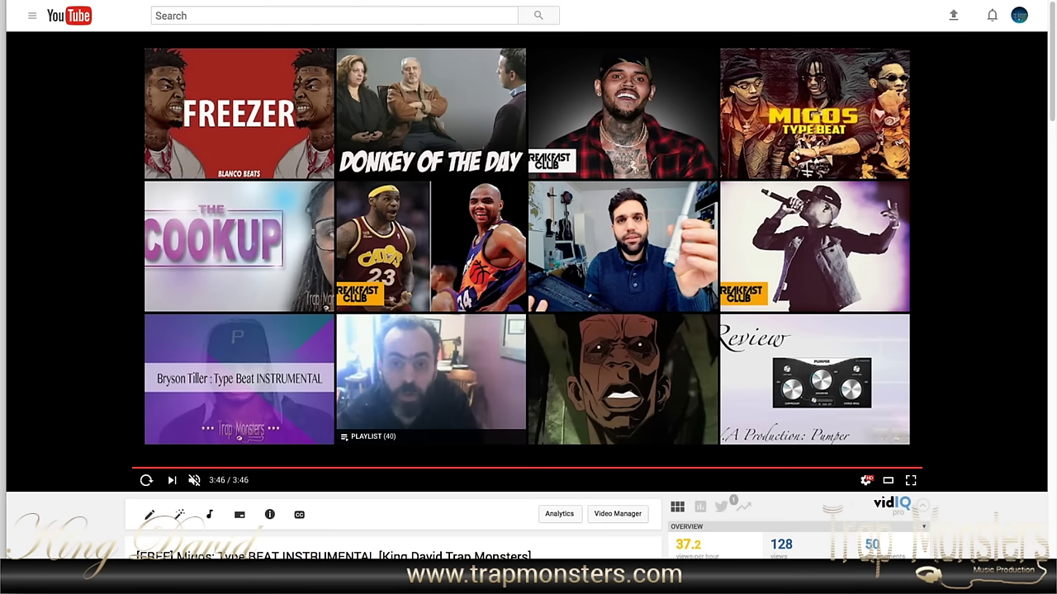
Step: Add the Migos type beat YouTube video to the ad by its URL and choose the In-stream ad format
click(197, 468)
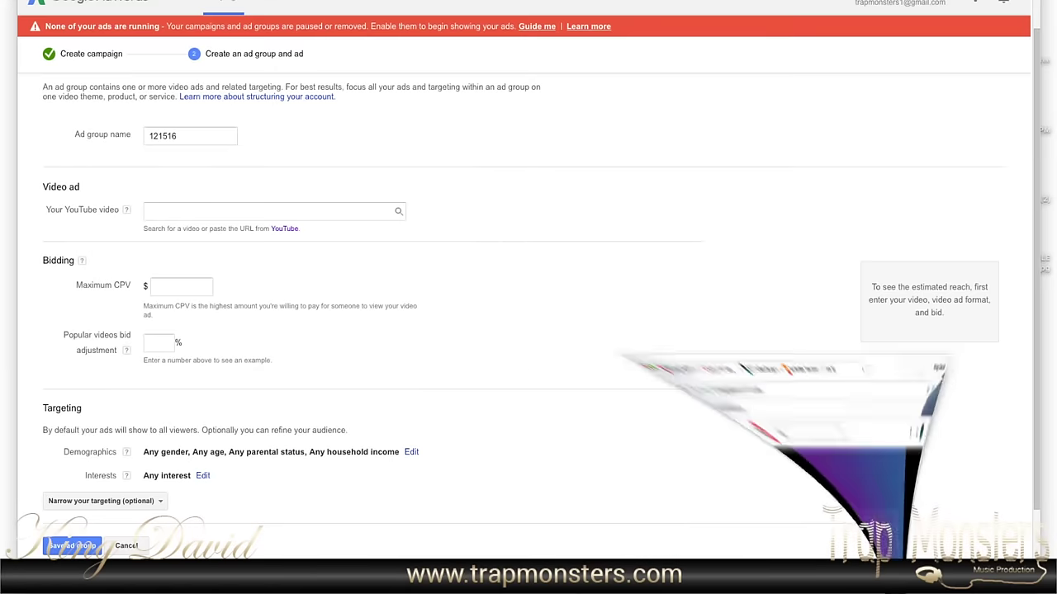
click(261, 212)
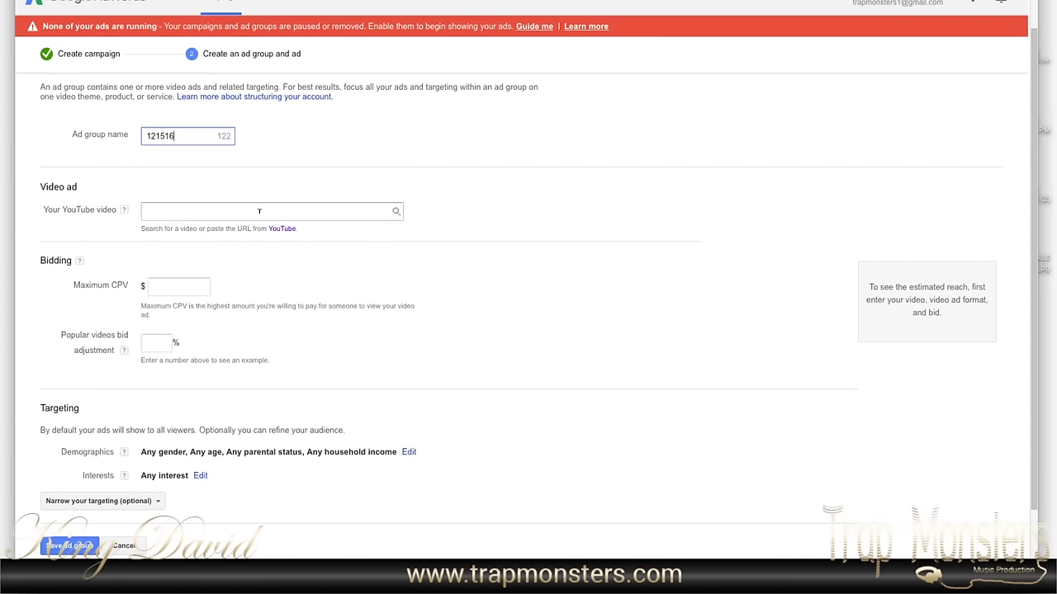
text(https://www.youtube.com/watch?v=H1LjXwaUoBw)
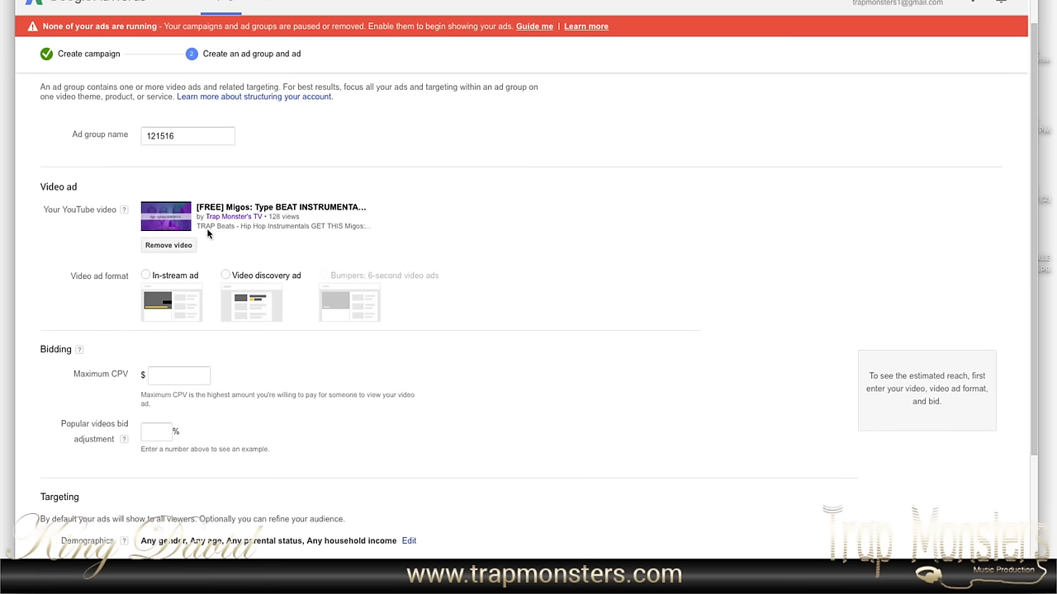
click(146, 277)
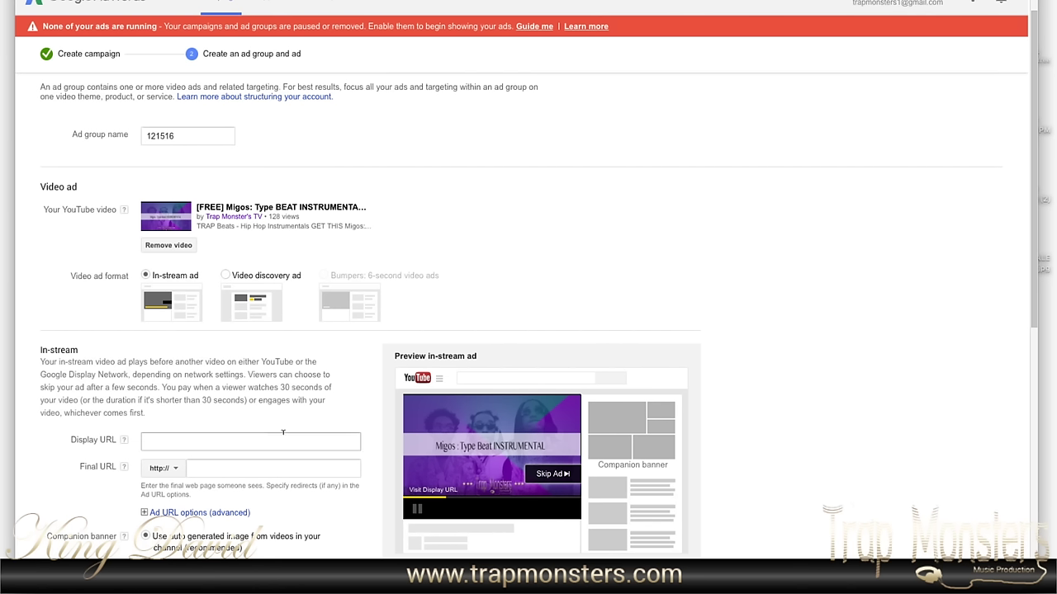
click(226, 440)
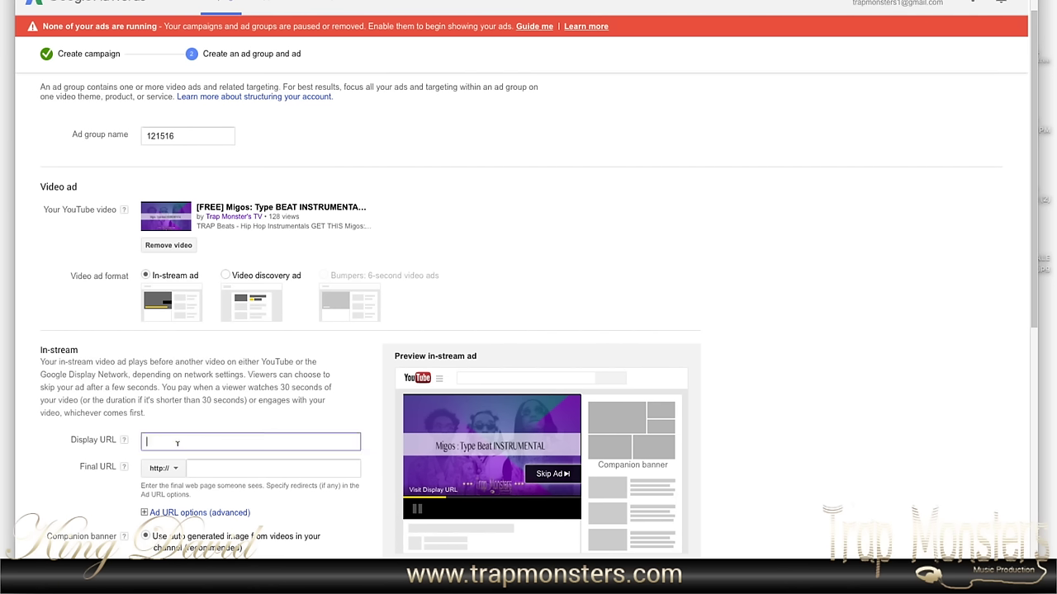
text(reapmonsters.com)
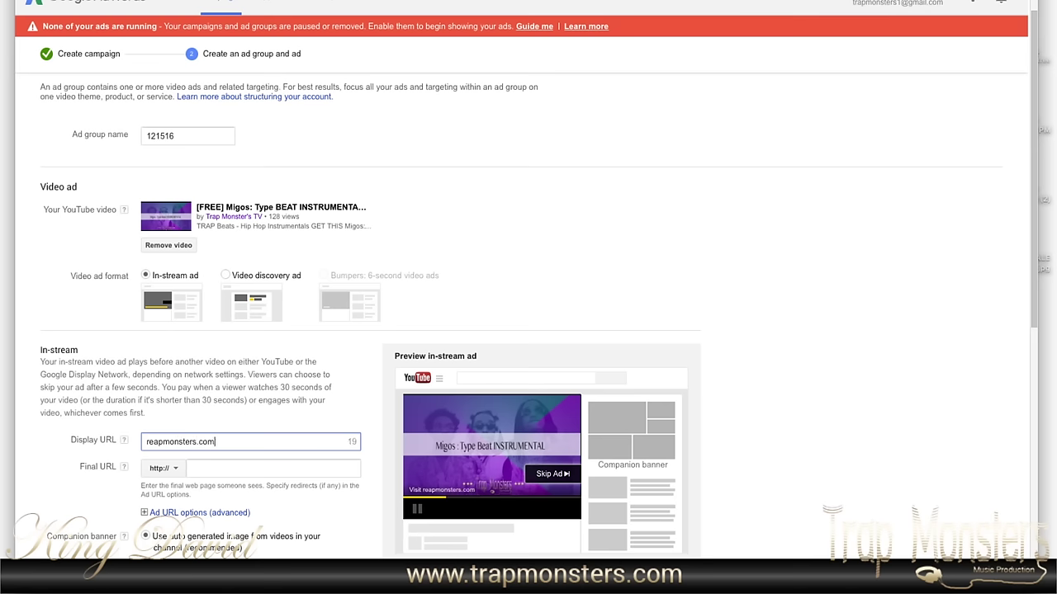
click(212, 469)
text(reapmonsters.com)
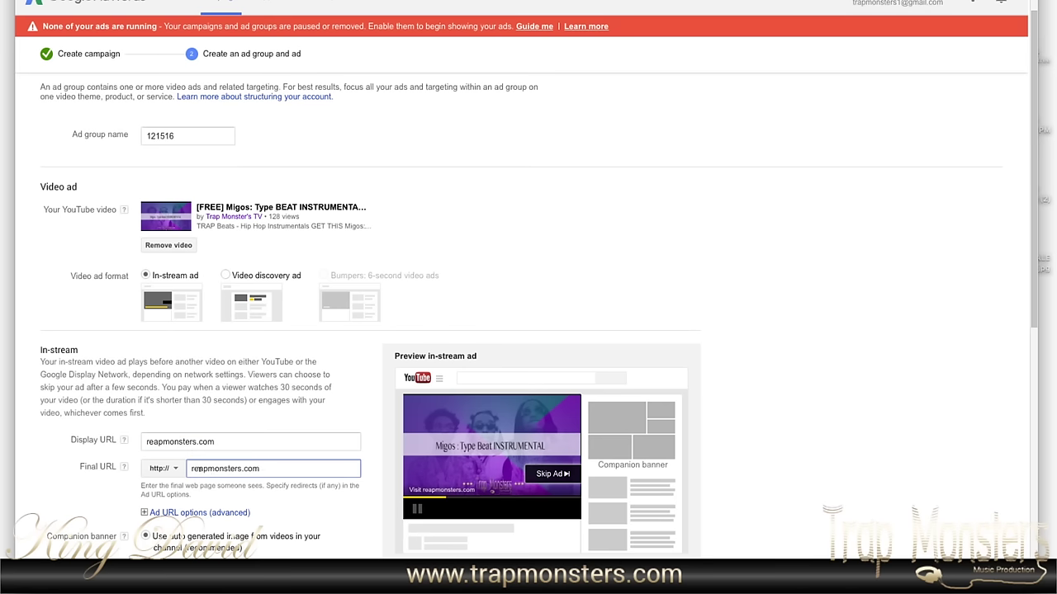
click(147, 442)
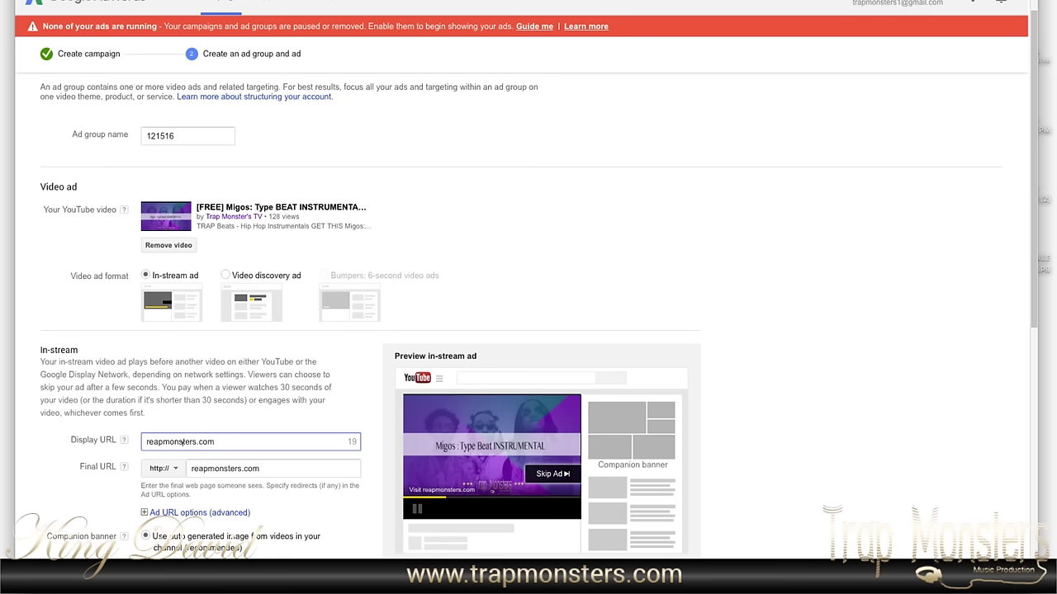
text(t)
click(192, 469)
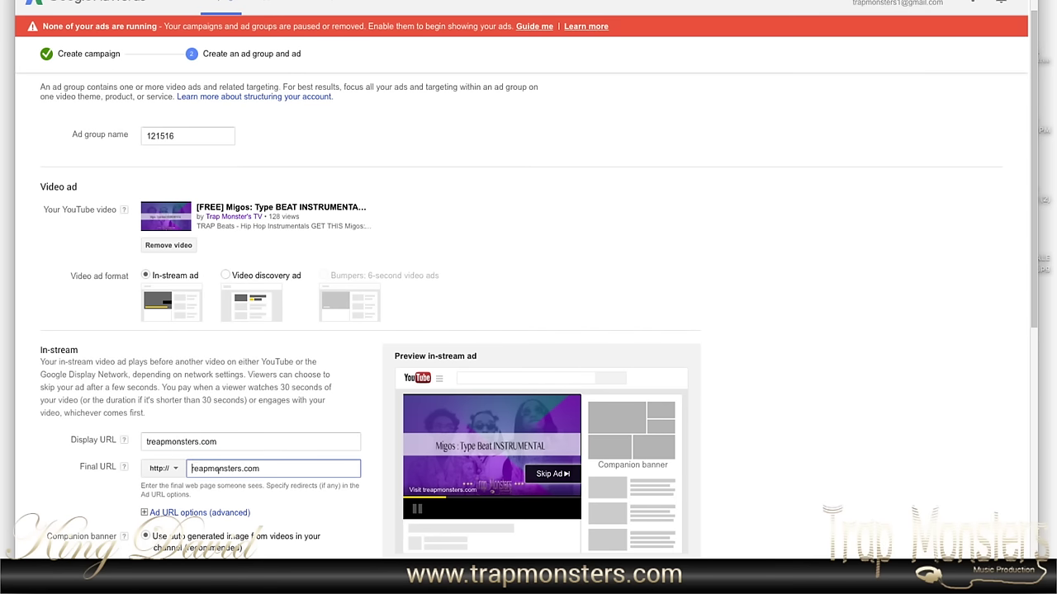
text(t)
text(www.)
Step: Name the in-stream video ad 121516
drag(1032, 200, 1021, 323)
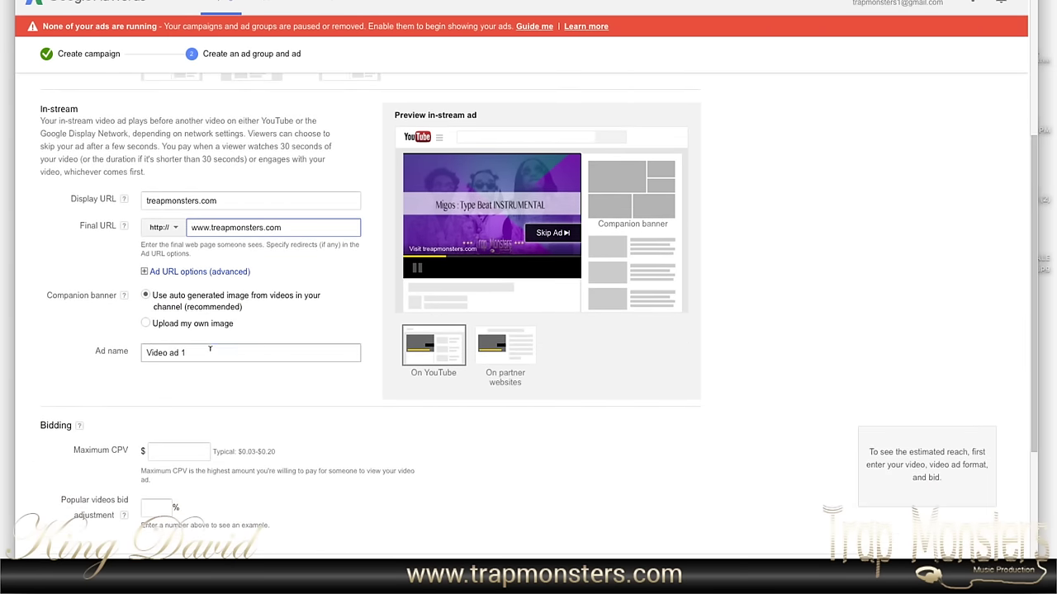
triple_click(210, 349)
text(121516)
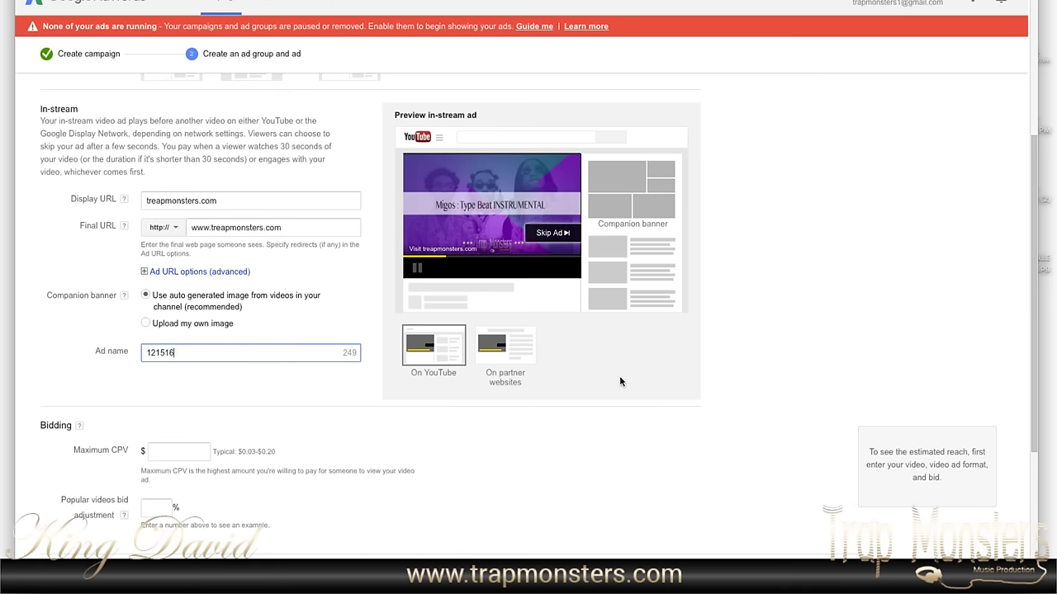
Step: Set the ad group's maximum CPV to $0.01 and save the ad group
click(178, 451)
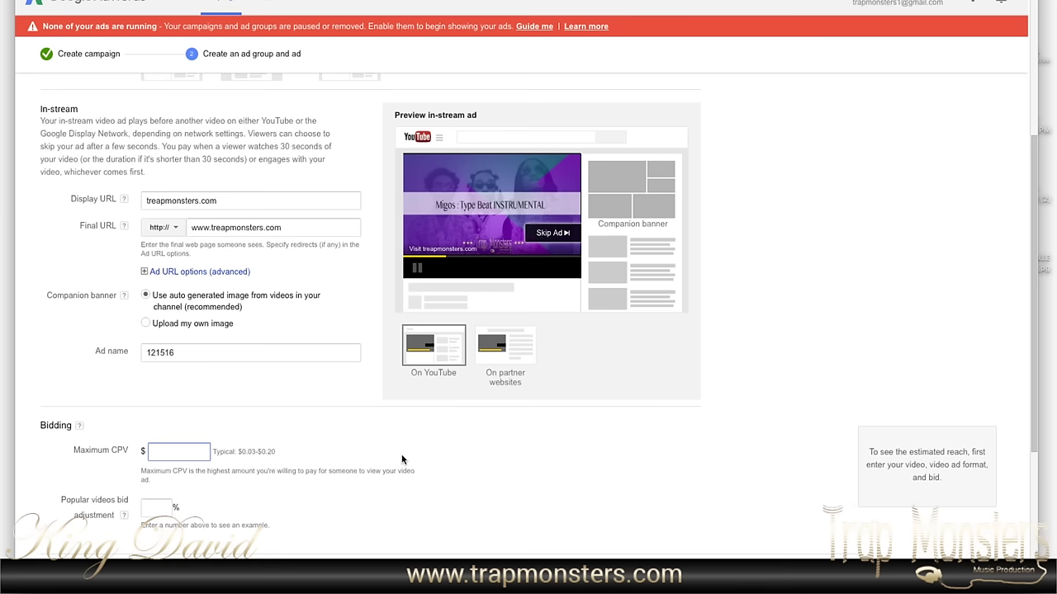
text(1.00)
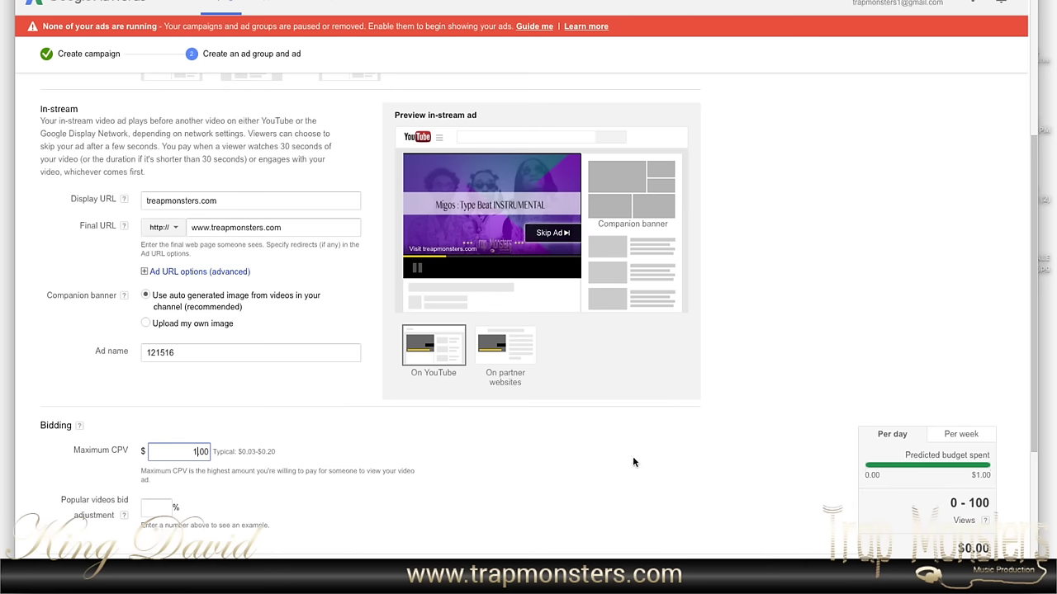
double_click(204, 451)
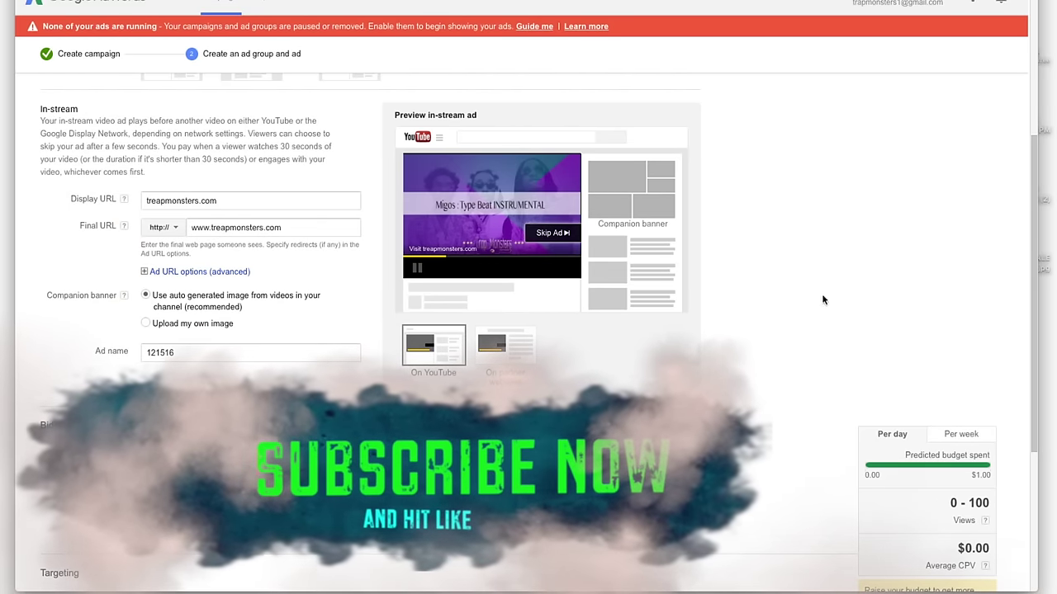
drag(1028, 298, 1019, 446)
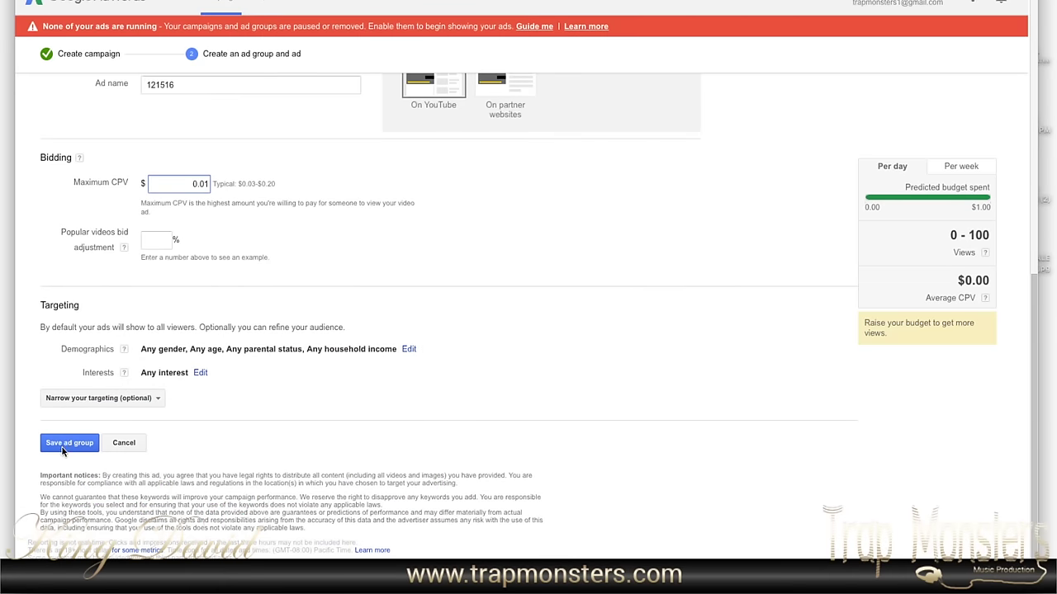
click(62, 447)
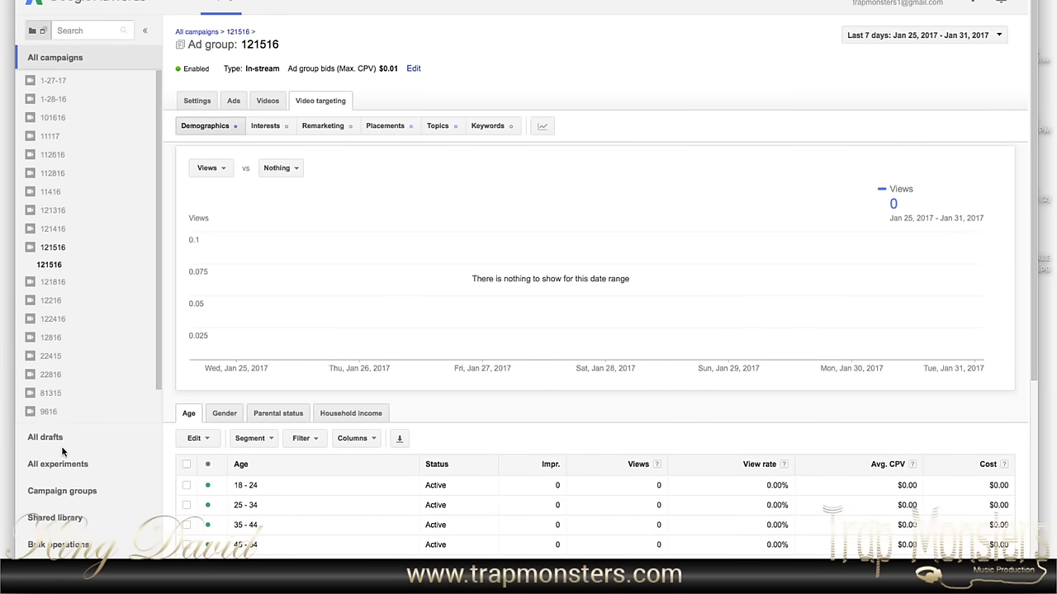
Step: Pause the 121516 ad group and the 121516 campaign in the list of all campaigns
click(196, 69)
click(198, 108)
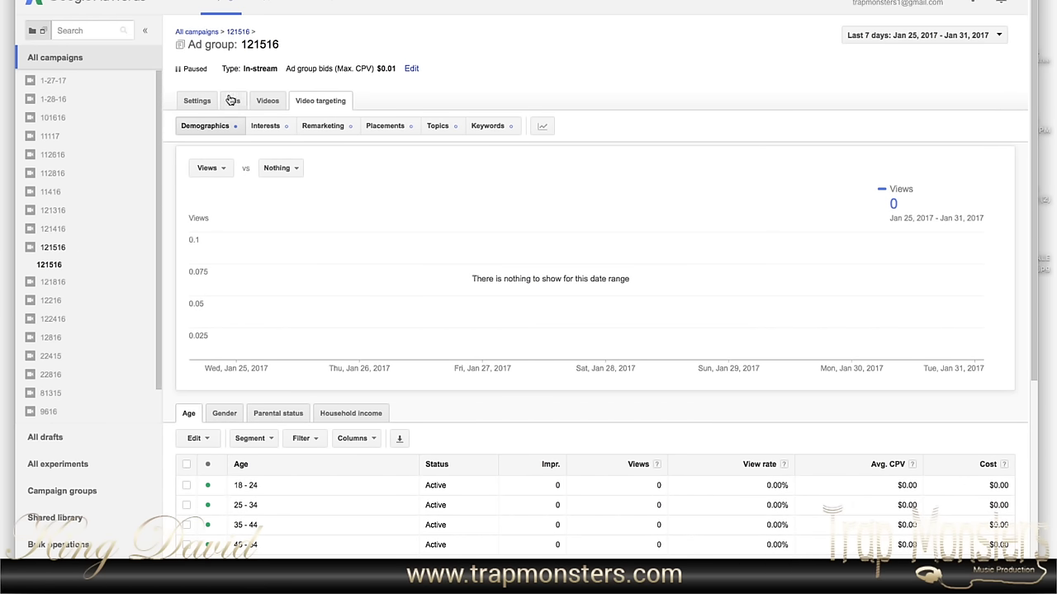
click(58, 58)
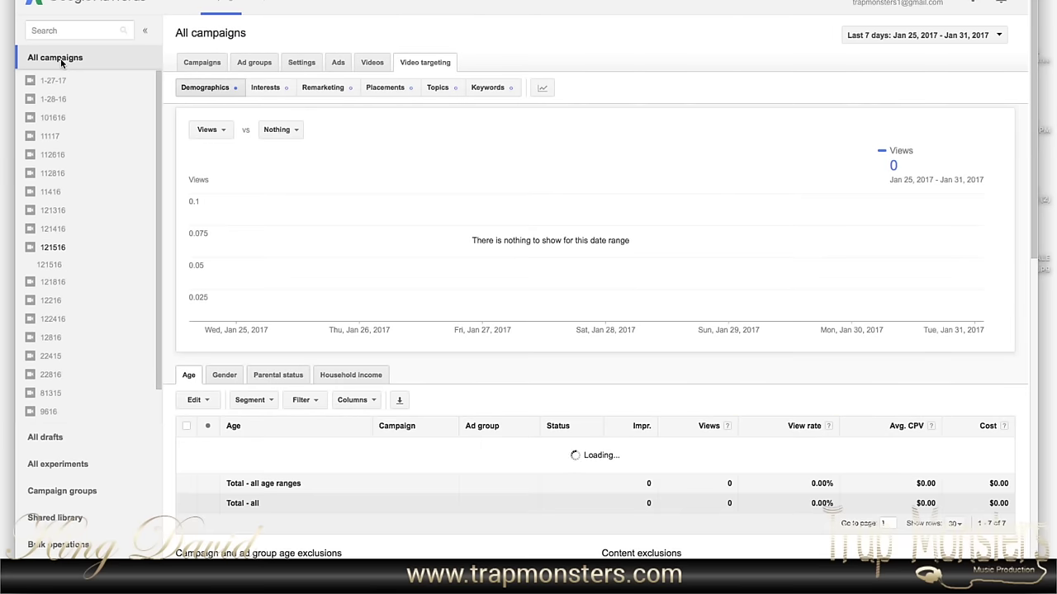
click(211, 65)
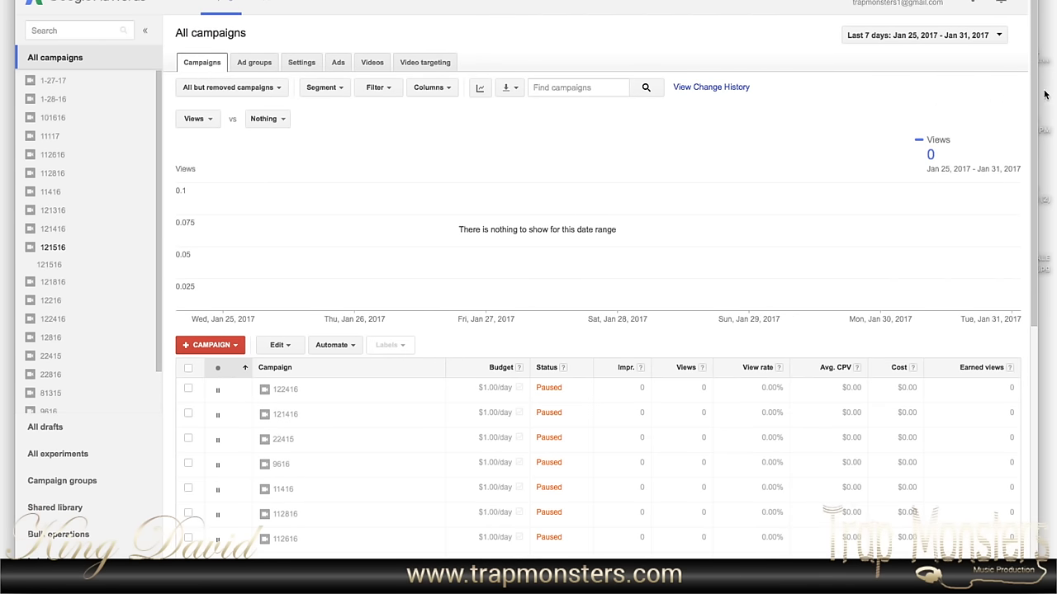
drag(1034, 95, 1036, 302)
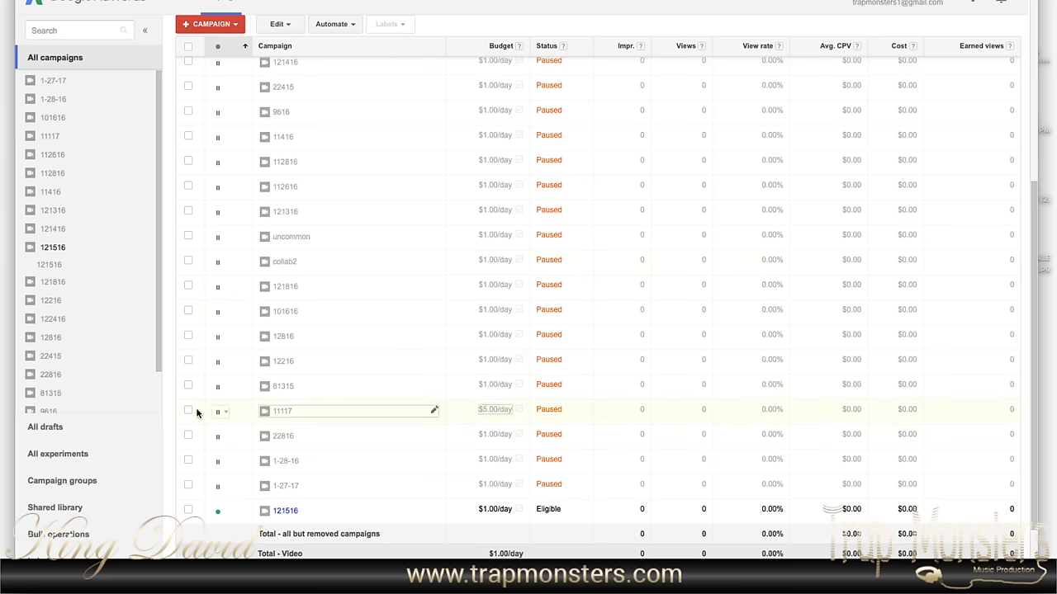
click(220, 512)
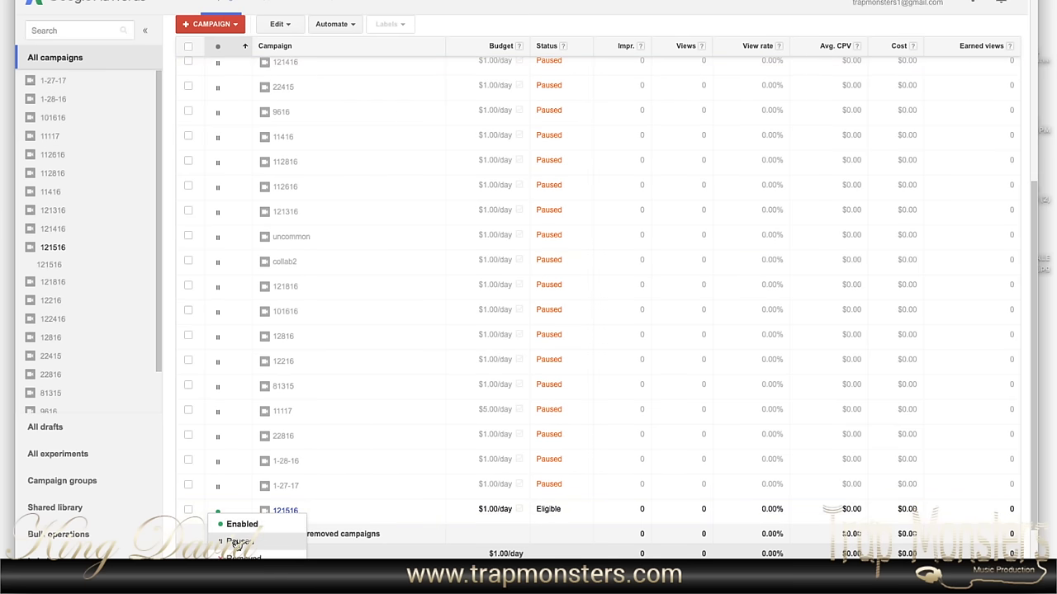
click(237, 543)
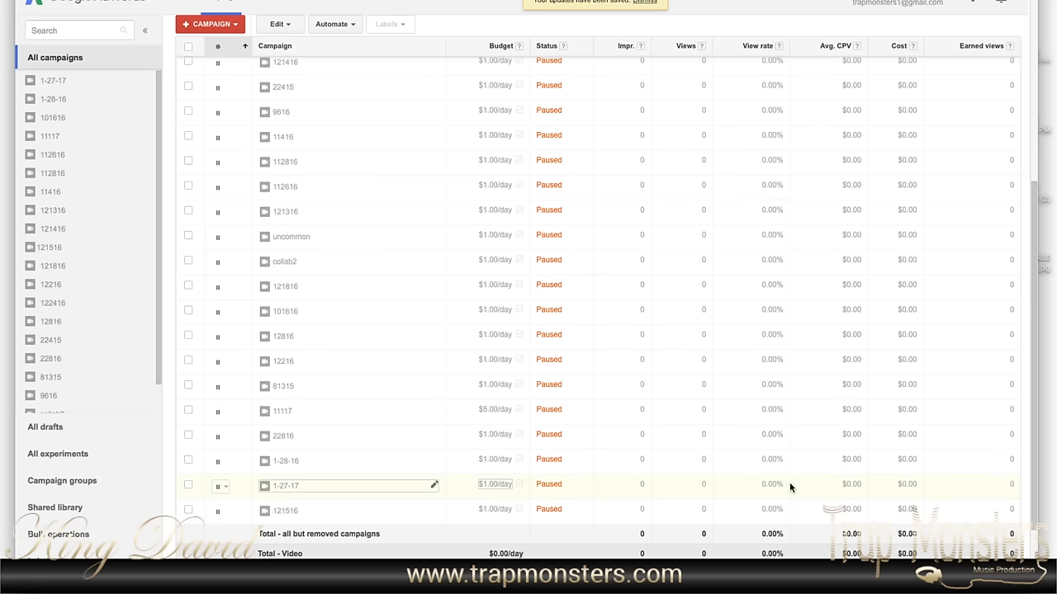
Step: Look through the advertised videos across all campaigns and open the Call-to-Action overlay settings of one beat video
scroll(1031, 448, up, 1)
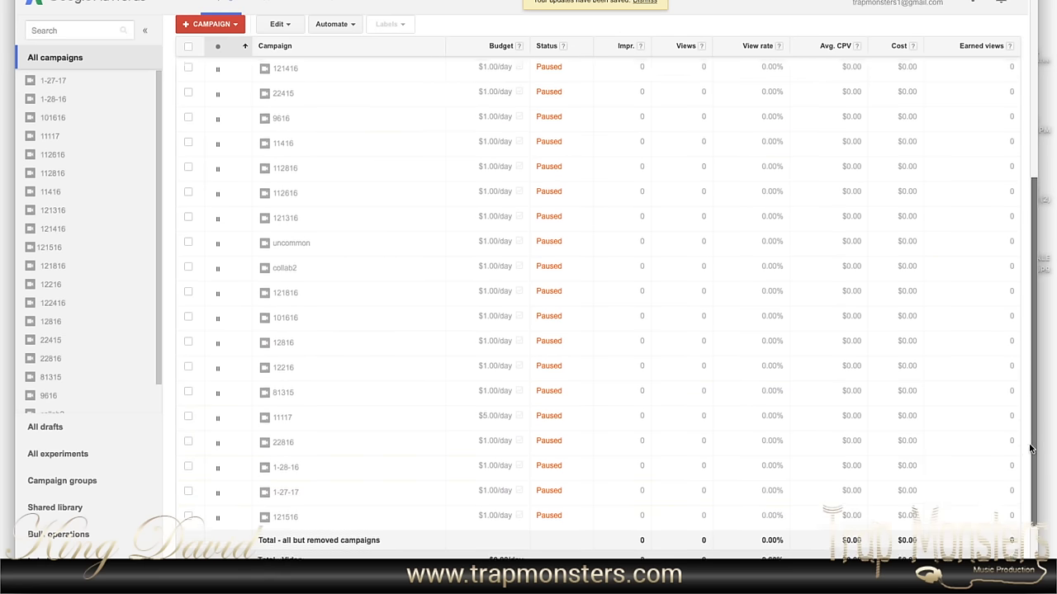
drag(1031, 449, 1029, 479)
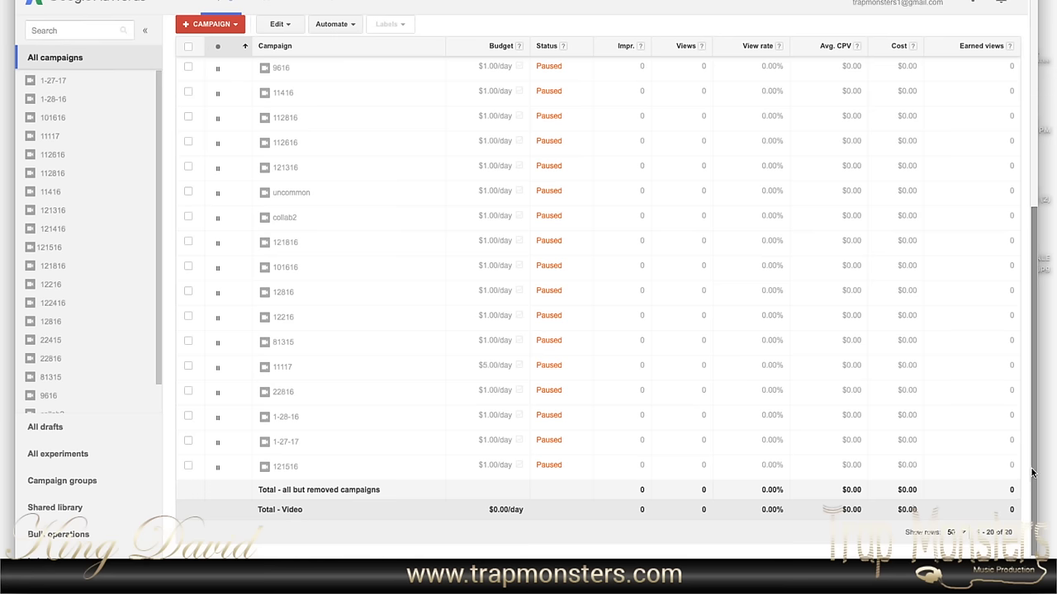
drag(1032, 464, 1015, 224)
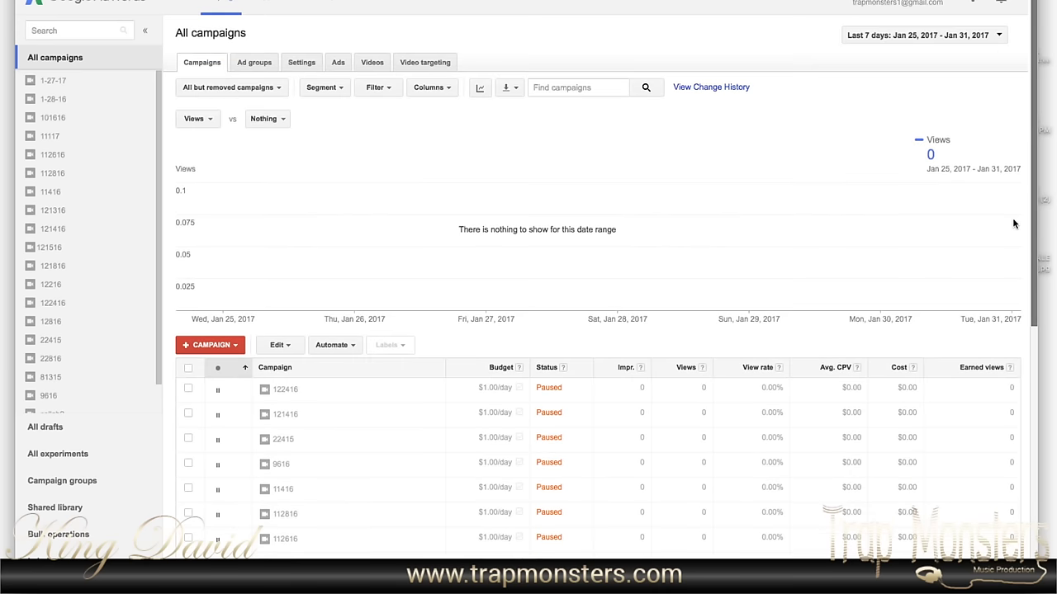
click(372, 64)
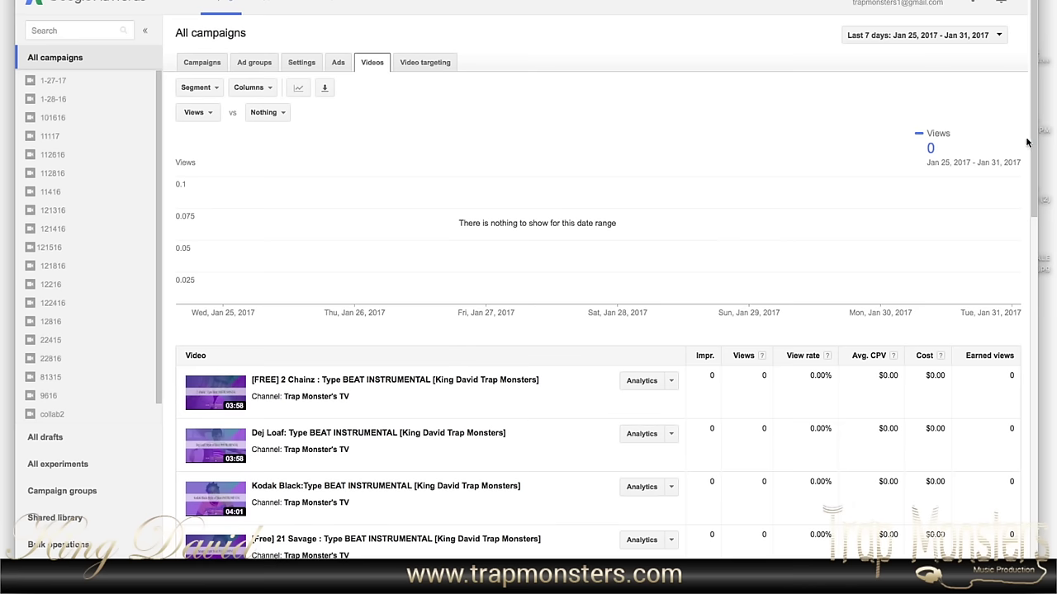
scroll(1031, 131, down, 5)
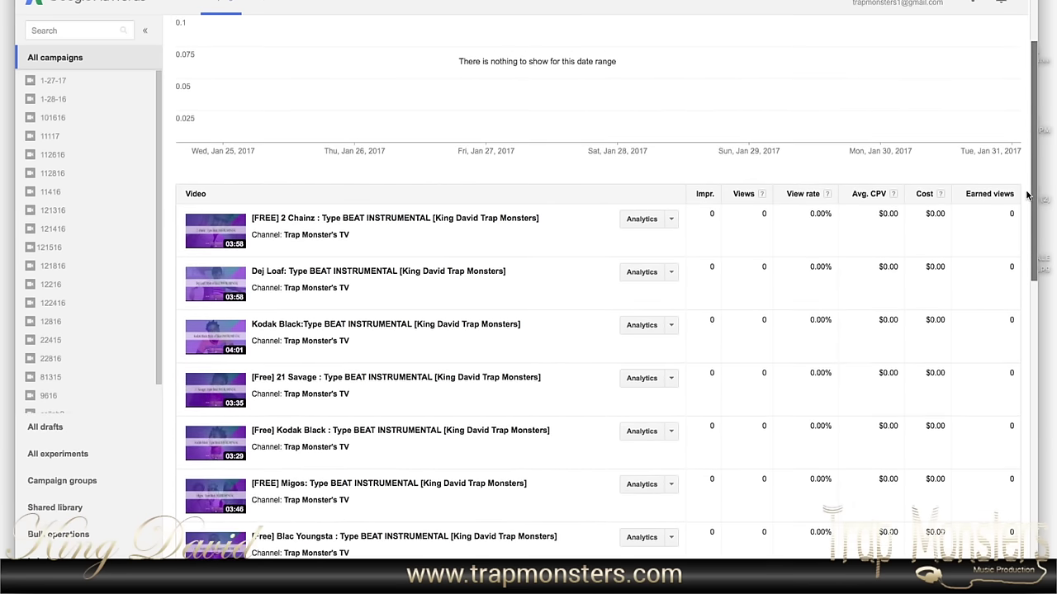
click(654, 428)
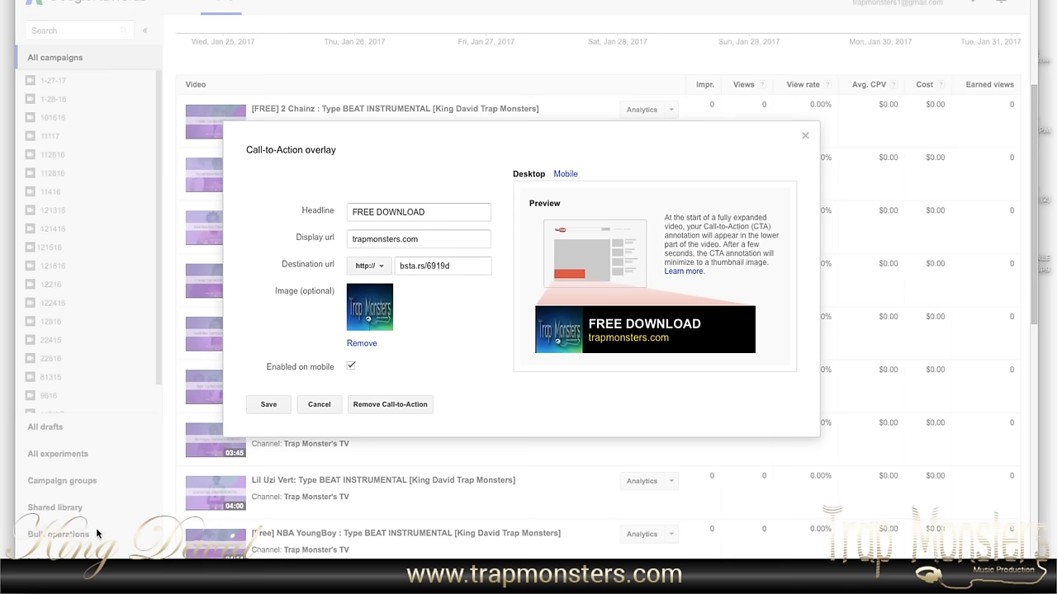
Step: Switch back to YouTube and replay the Migos type beat video from near its start to view its Call-to-Action overlay
click(211, 548)
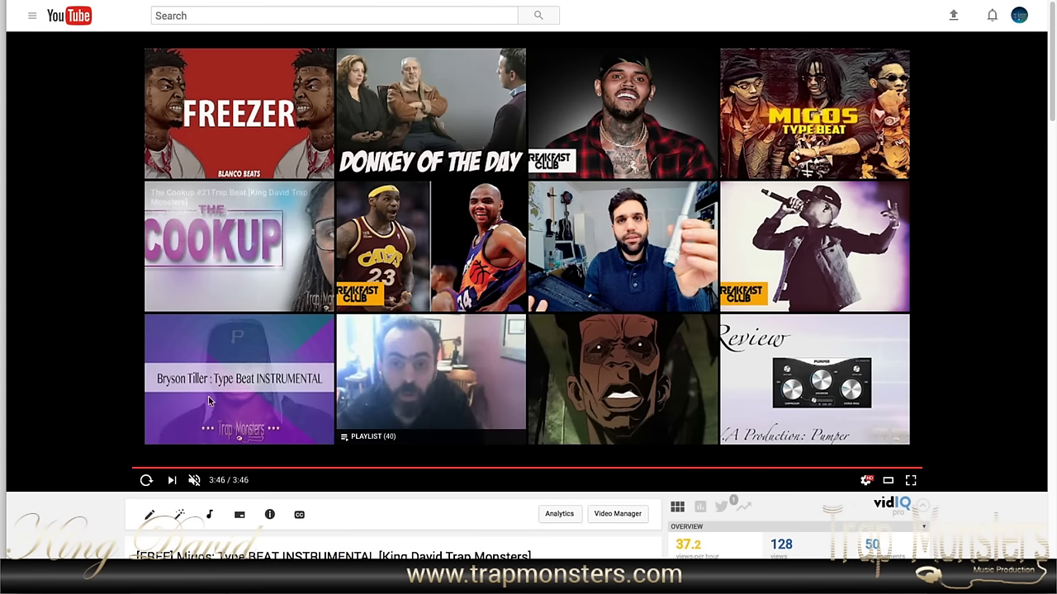
click(181, 468)
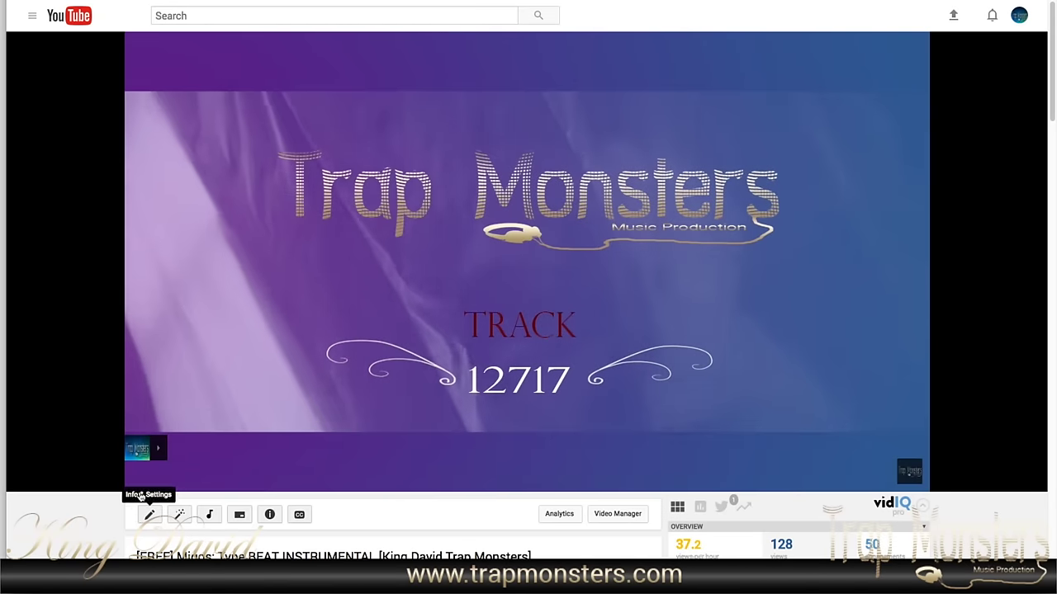
Step: Switch to SoundCloud and examine the Big Night track's basic info and metadata buy-link in its edit settings, then close them without saving
mouse_move(175, 455)
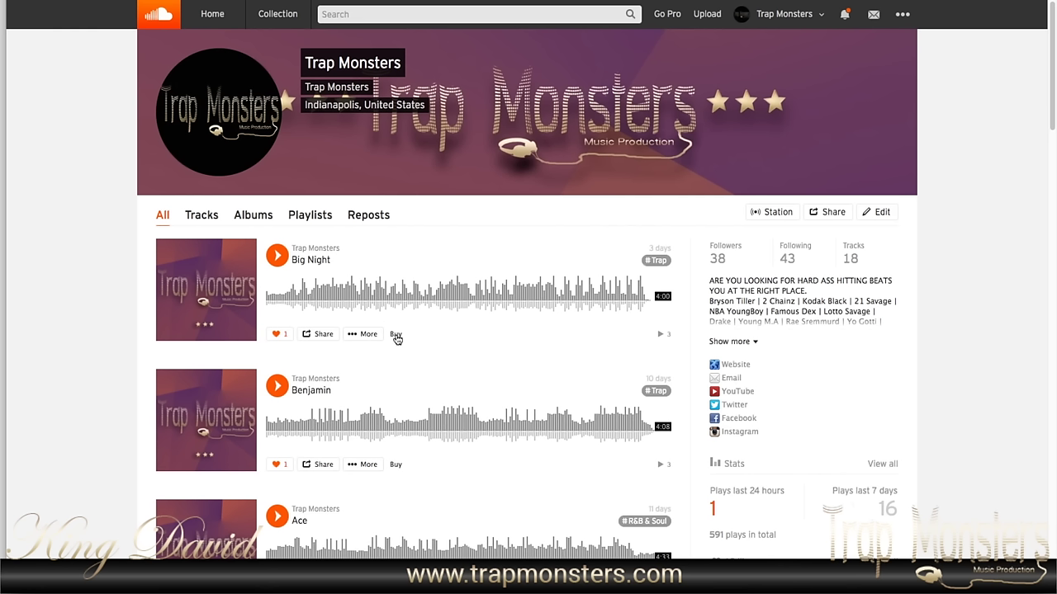
click(368, 335)
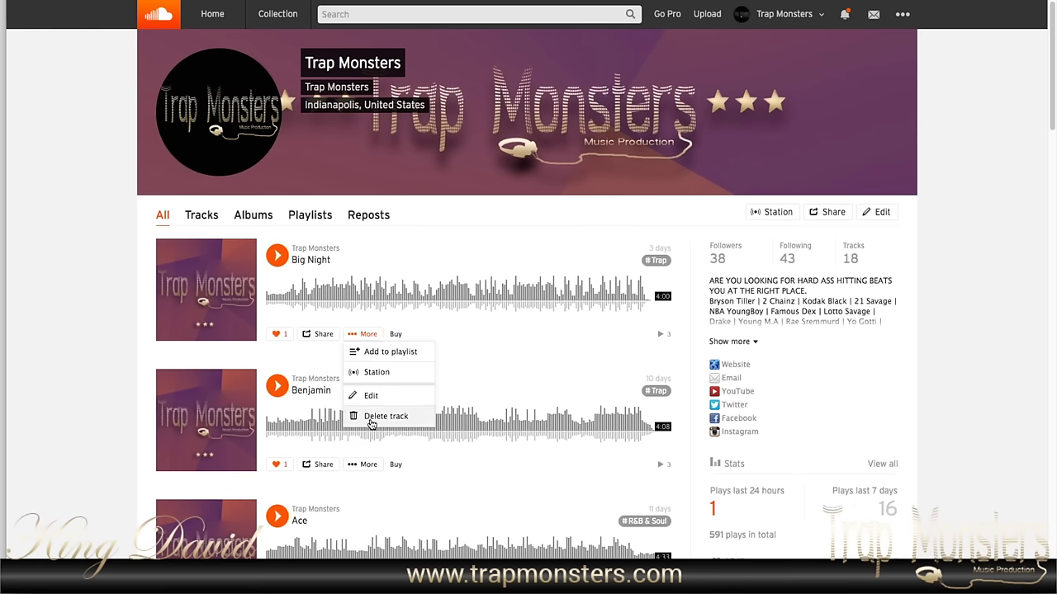
click(370, 395)
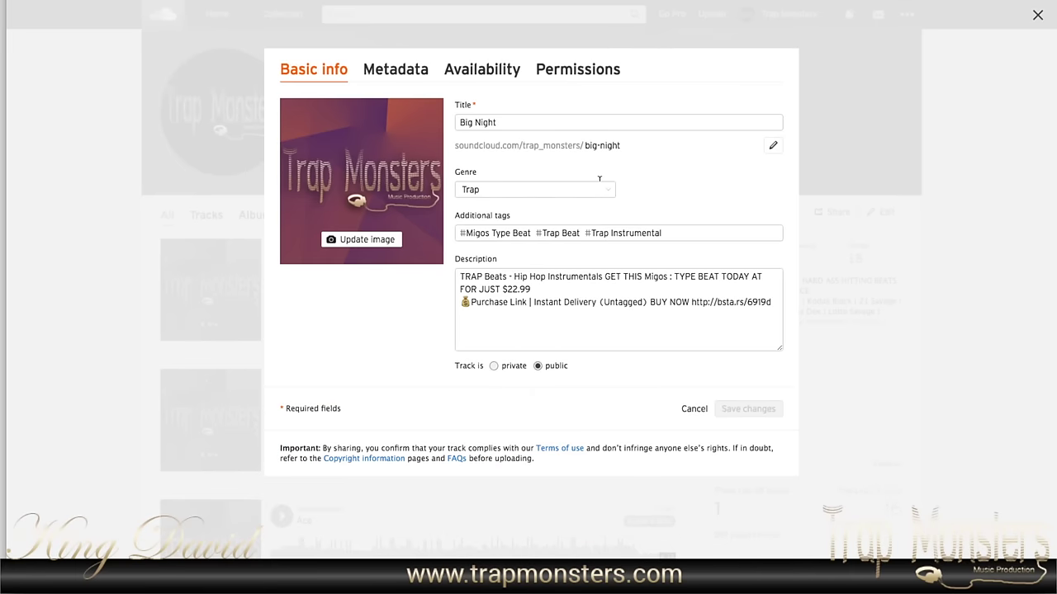
click(385, 70)
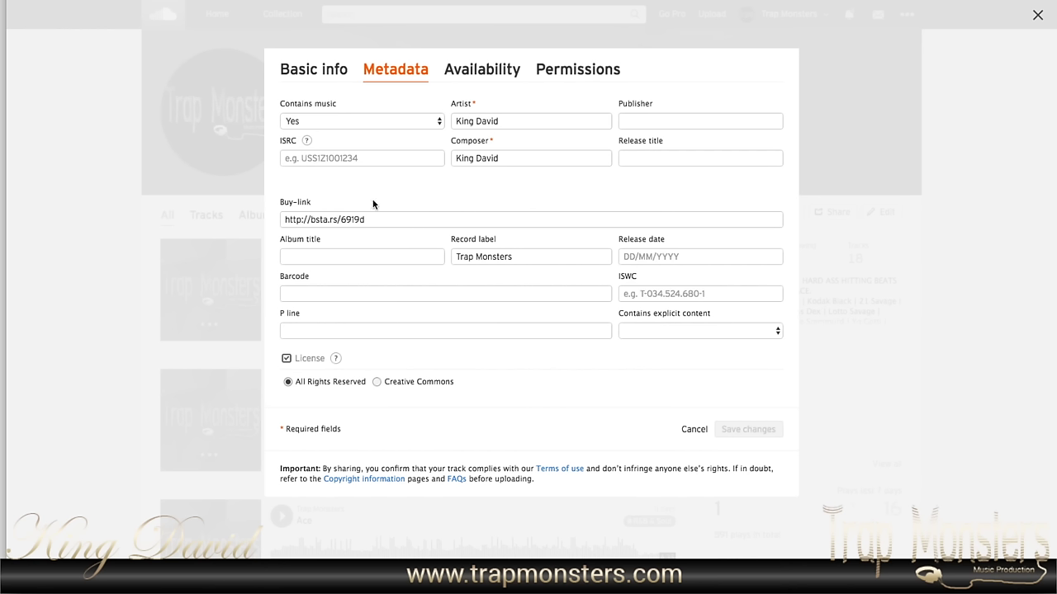
click(302, 69)
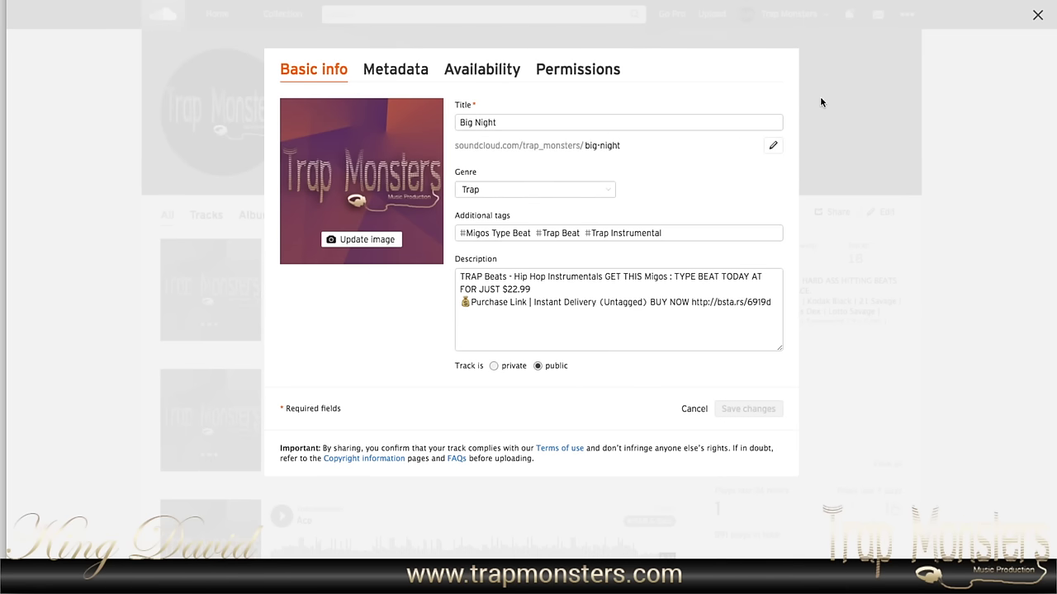
click(1038, 15)
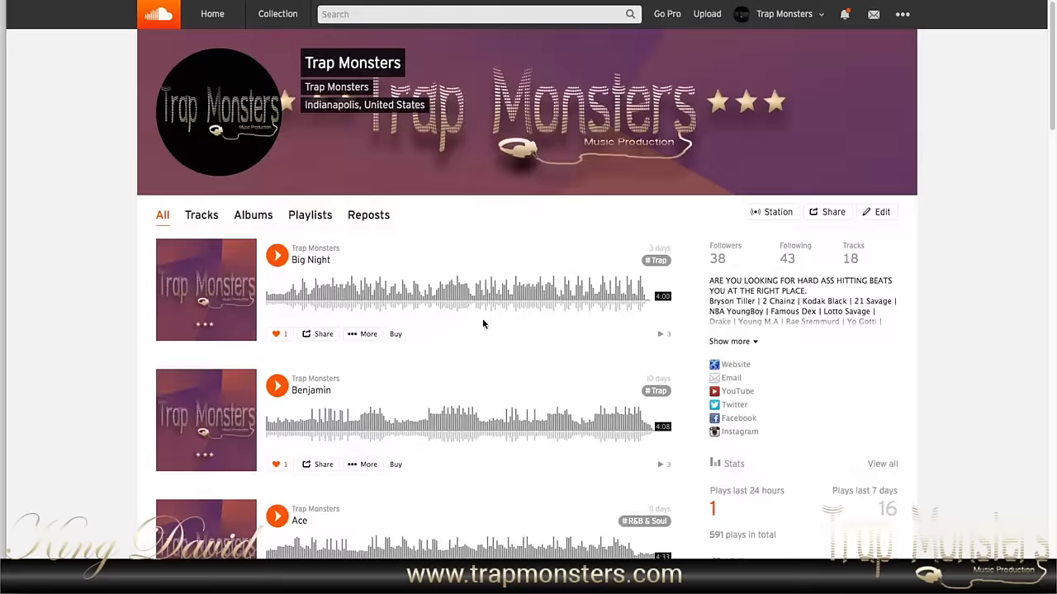